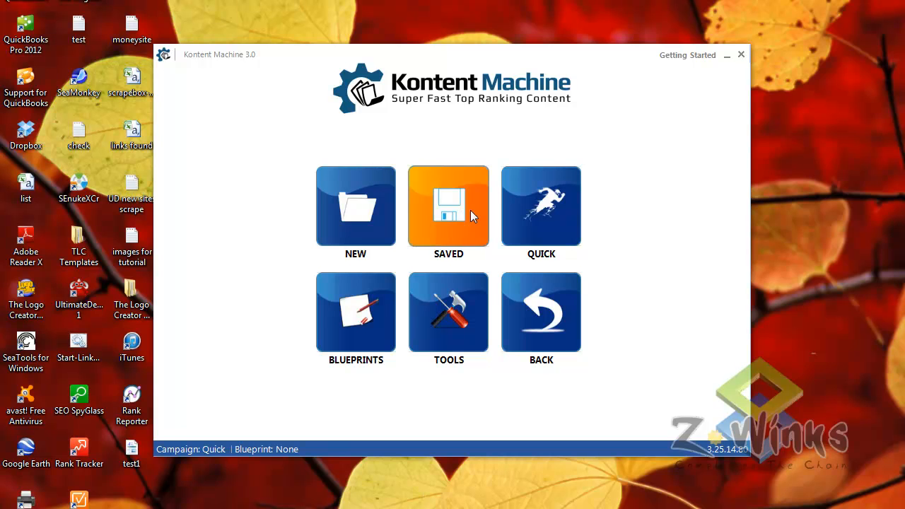
# Step: Open the QUICK campaign tile to view its Keyword, Quality, Spinner, Images/Videos and Export settings
pyautogui.click(549, 202)
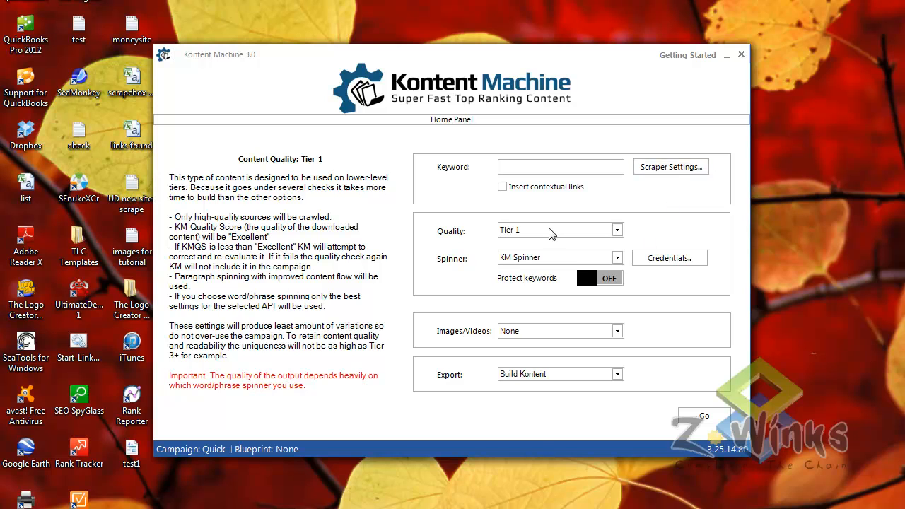
pyautogui.click(617, 230)
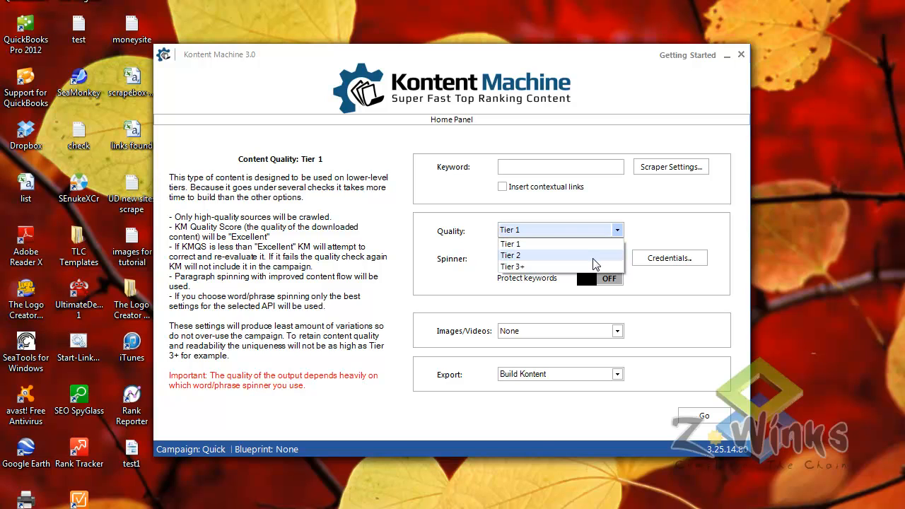
pyautogui.click(677, 226)
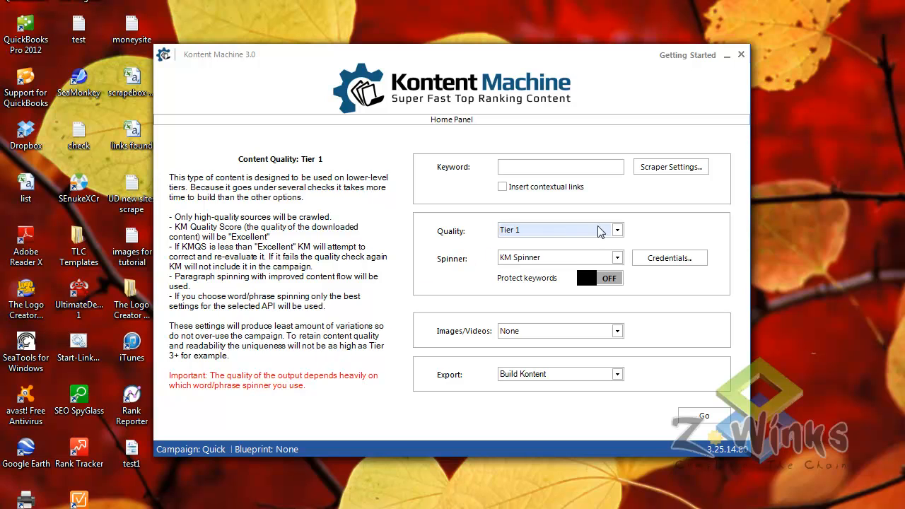
pyautogui.click(617, 231)
pyautogui.click(612, 257)
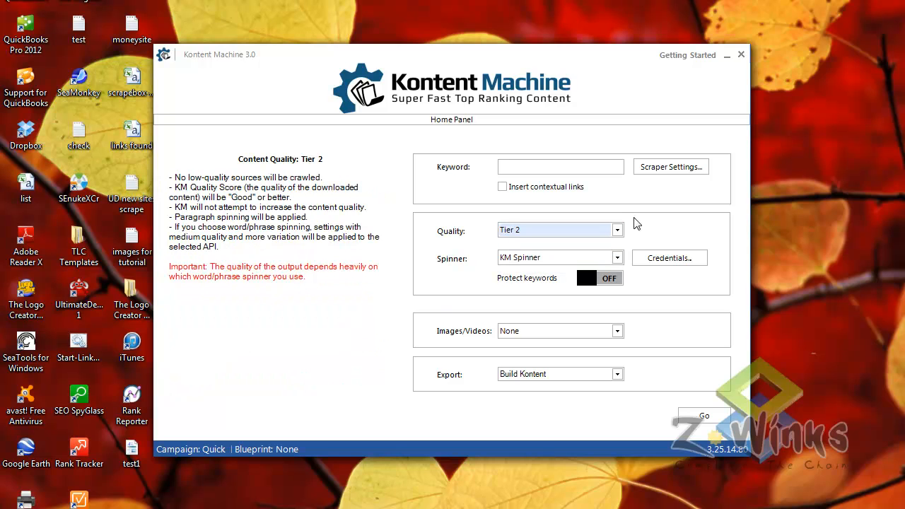
pyautogui.click(619, 230)
pyautogui.click(602, 265)
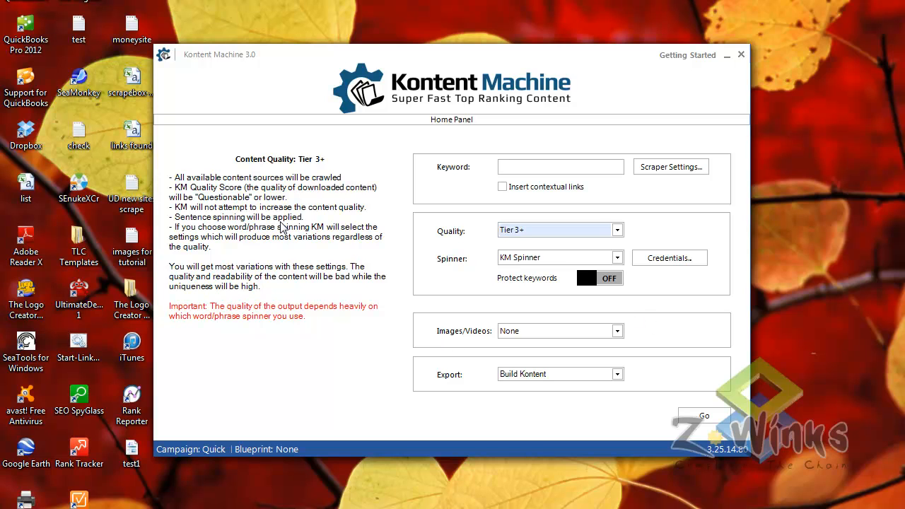
pyautogui.click(618, 231)
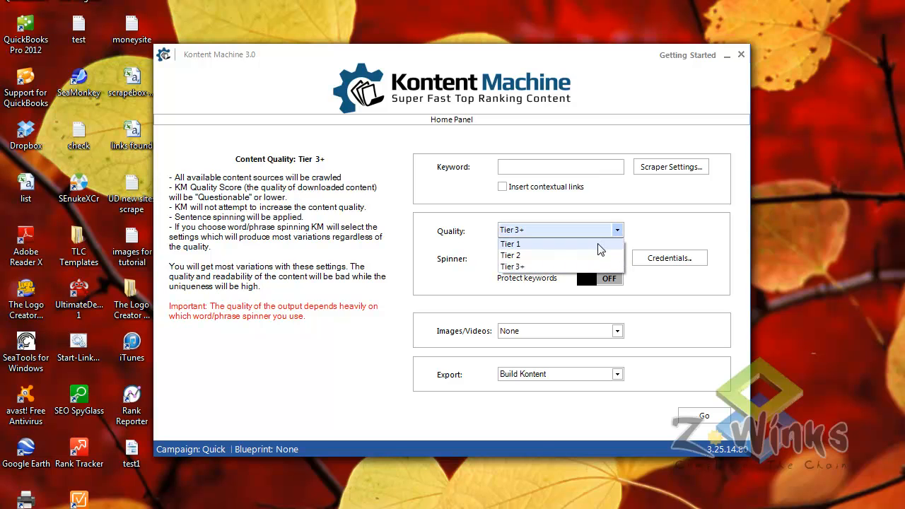
pyautogui.click(599, 241)
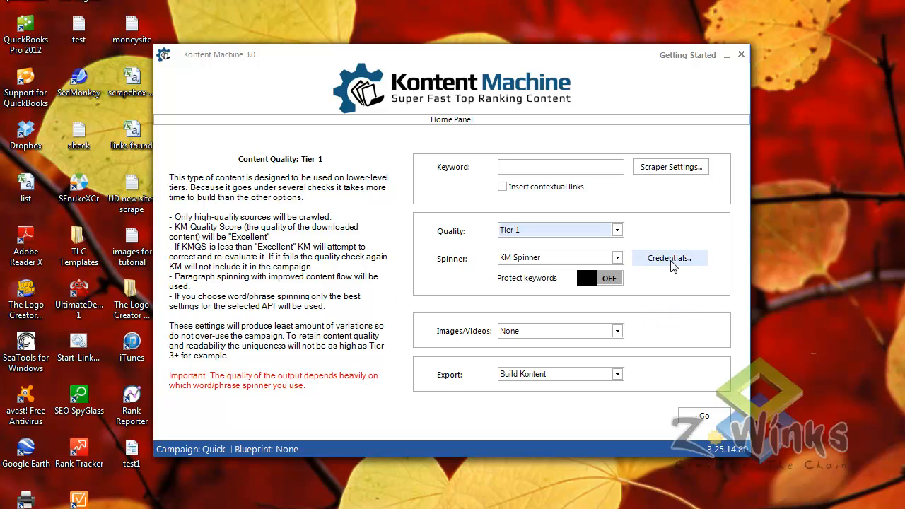
# Step: Review the Spinner, Images/Videos and Export choices, keeping KM Spinner, None and Build Kontent, then return home
pyautogui.click(617, 259)
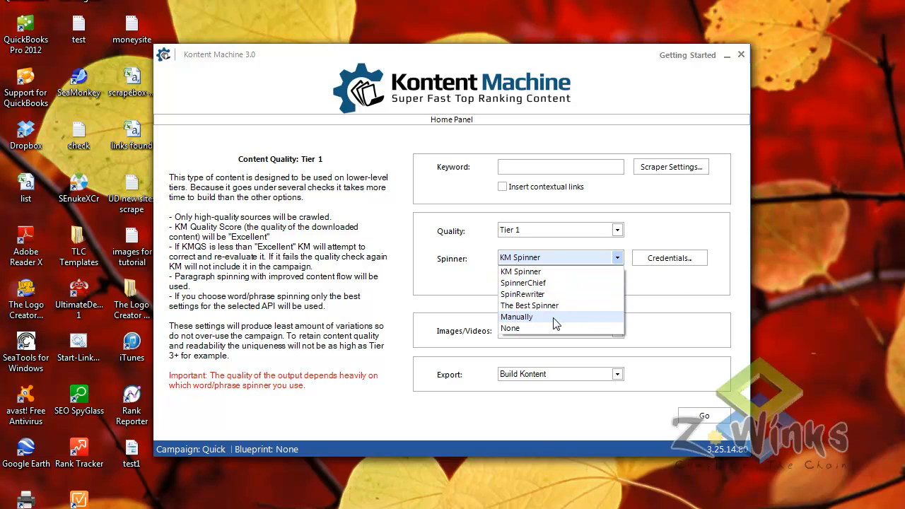
pyautogui.click(674, 288)
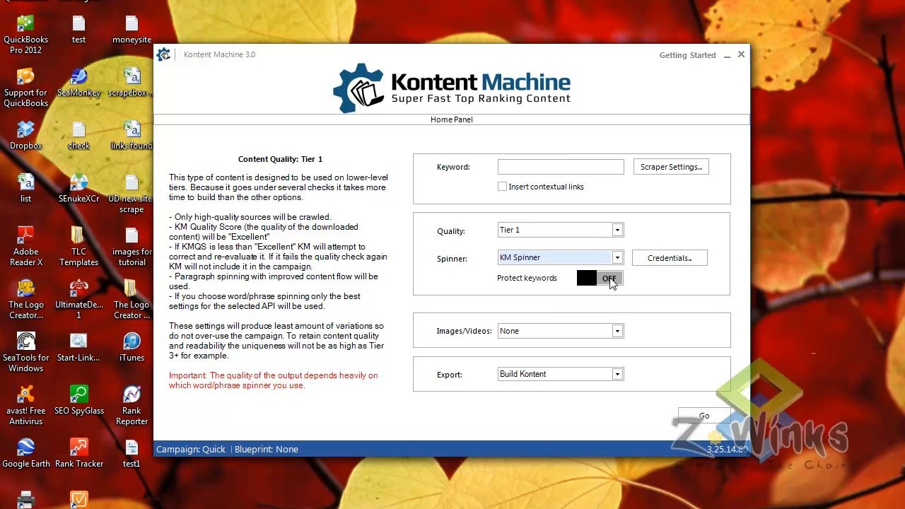
pyautogui.click(616, 332)
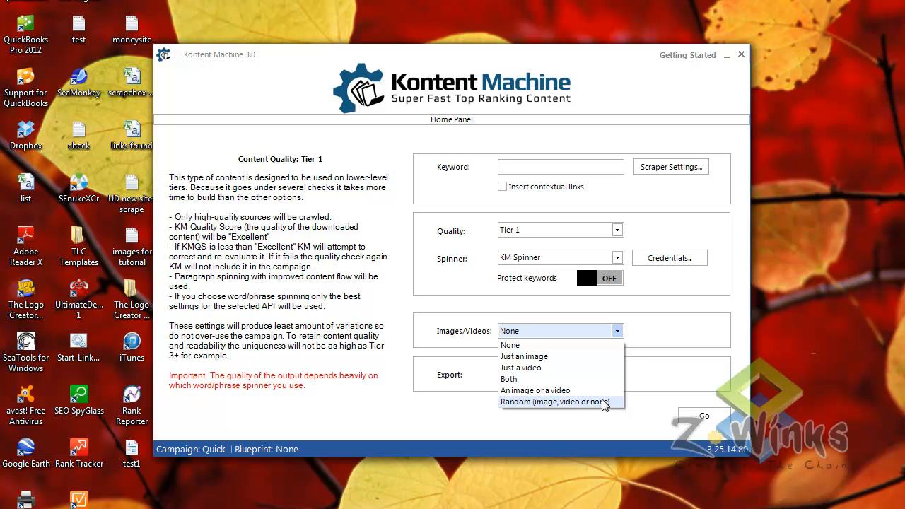
pyautogui.click(663, 334)
pyautogui.click(617, 375)
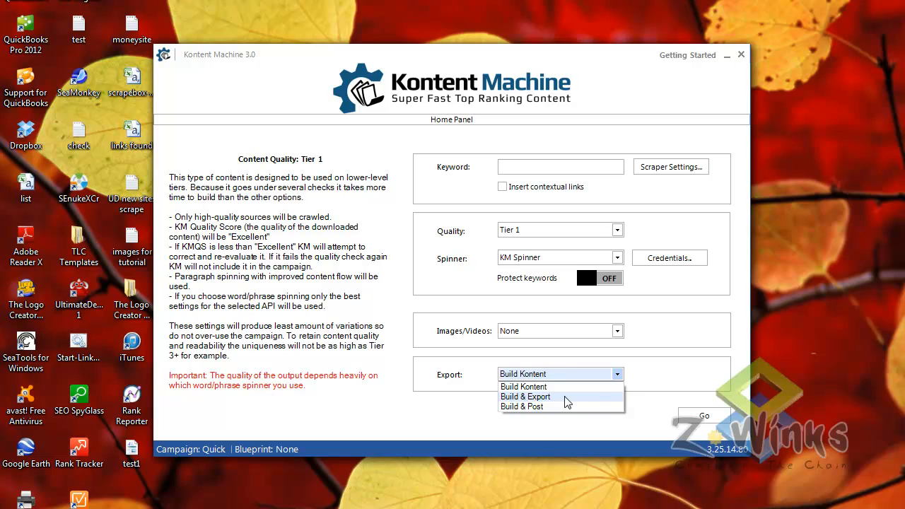
pyautogui.click(662, 376)
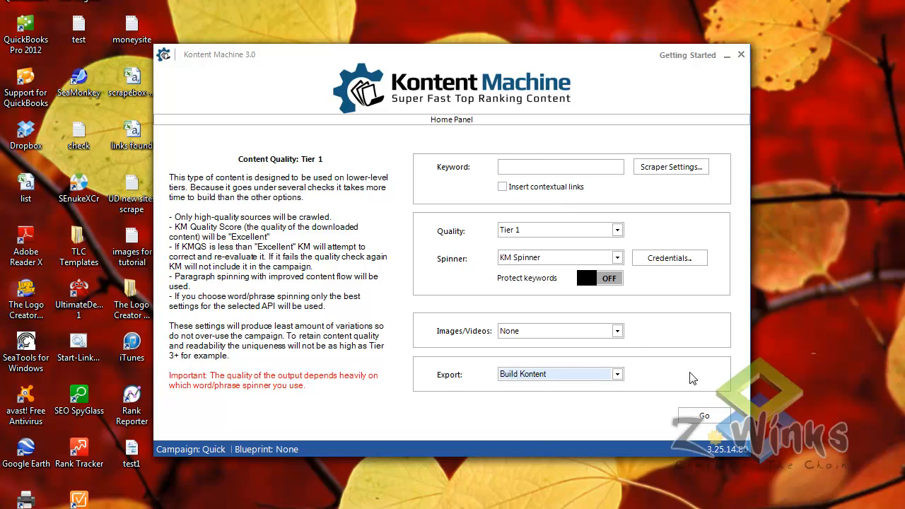
pyautogui.click(455, 124)
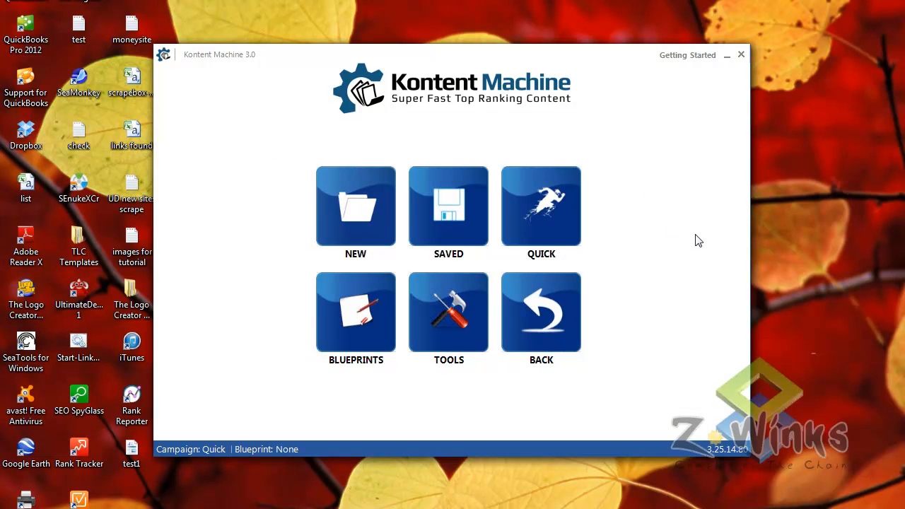
# Step: From Tools, check the Bookmark Creator's Spintax Format, keeping Flat, and close the creator
pyautogui.click(459, 310)
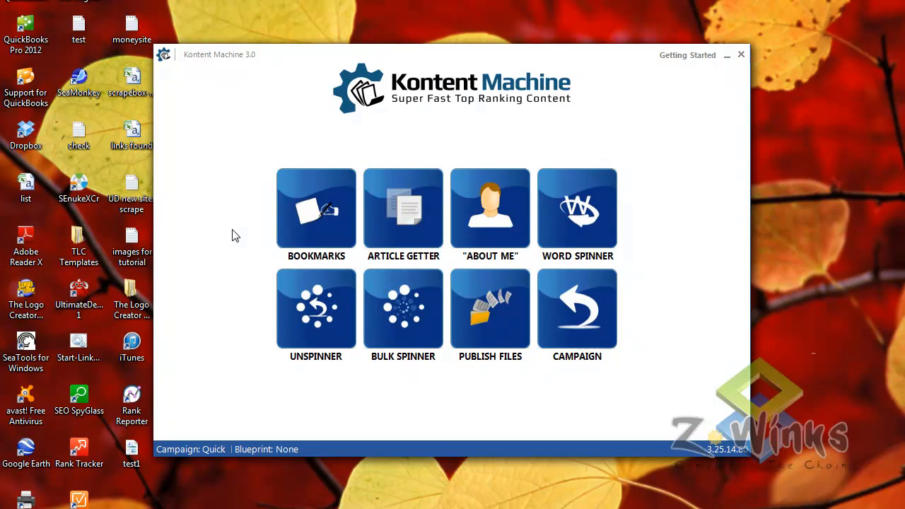
pyautogui.click(306, 209)
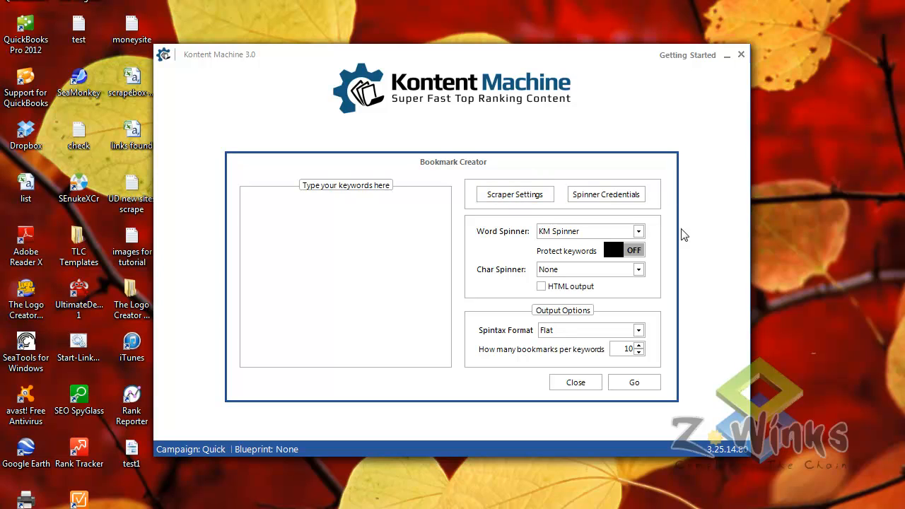
pyautogui.click(640, 332)
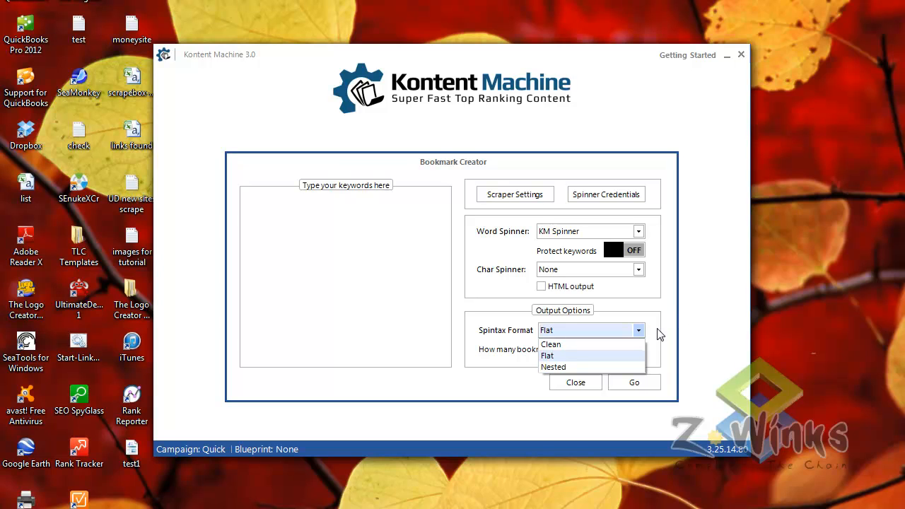
pyautogui.click(670, 341)
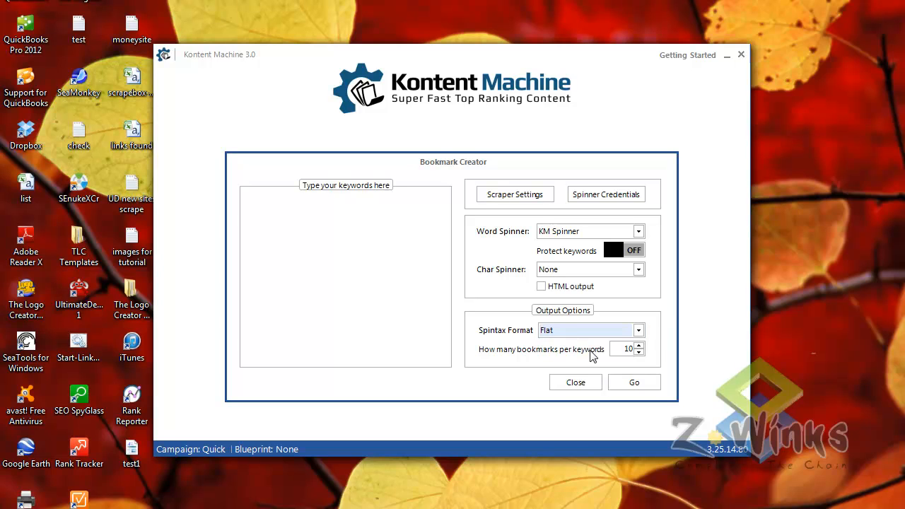
pyautogui.click(583, 385)
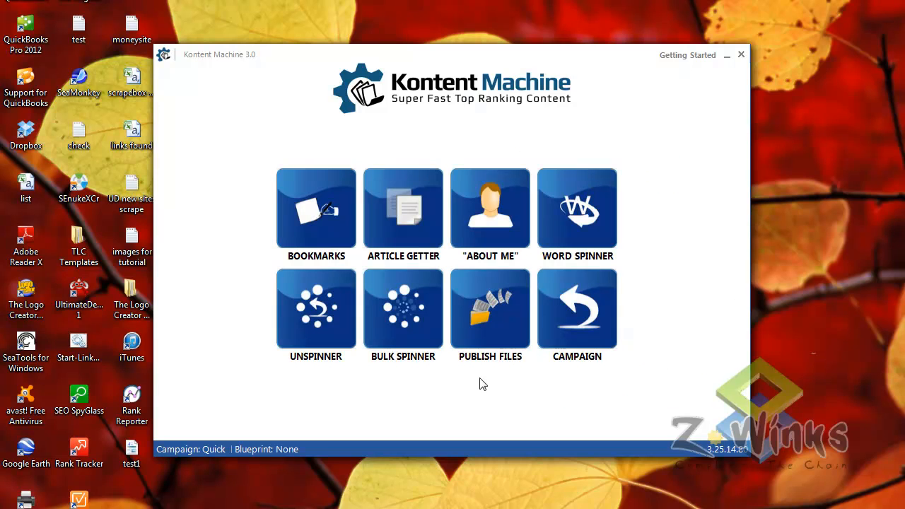
pyautogui.click(410, 221)
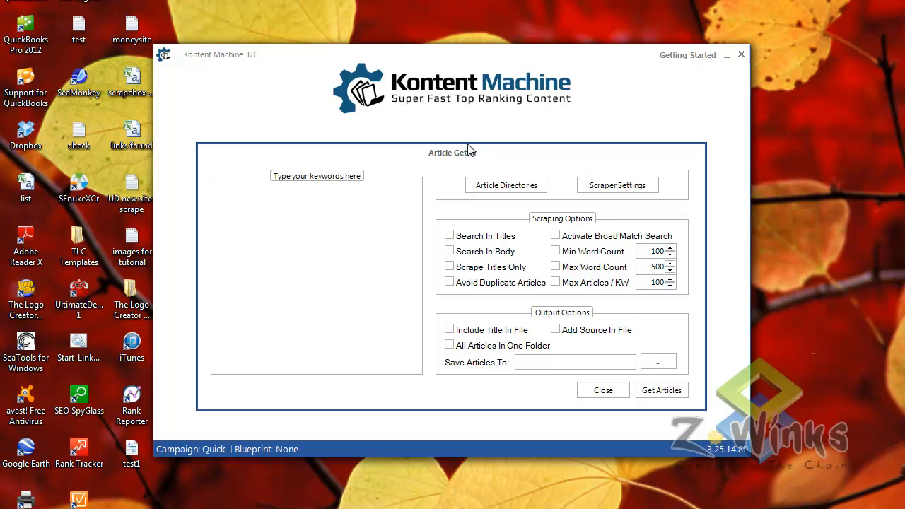
# Step: Browse Article Getter's Article Directories list, then close it and the Article Getter
pyautogui.click(488, 188)
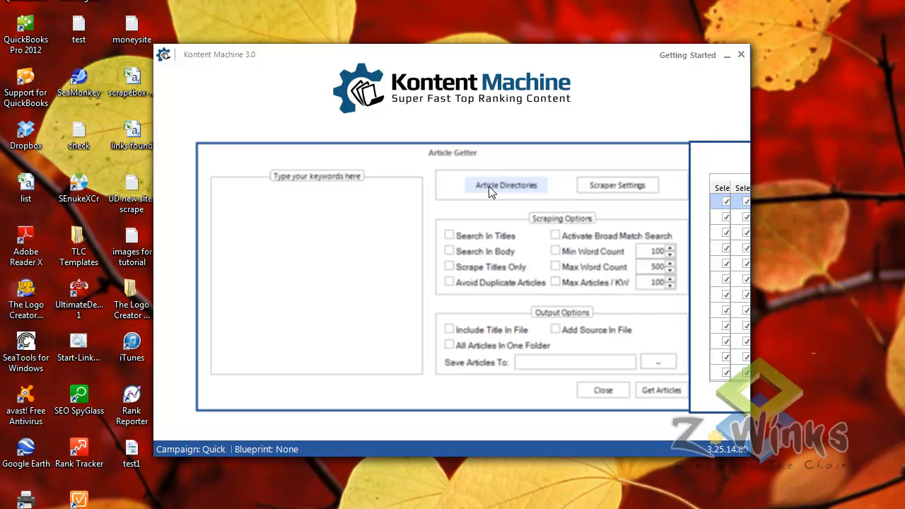
pyautogui.moveTo(555, 290); pyautogui.dragTo(558, 265)
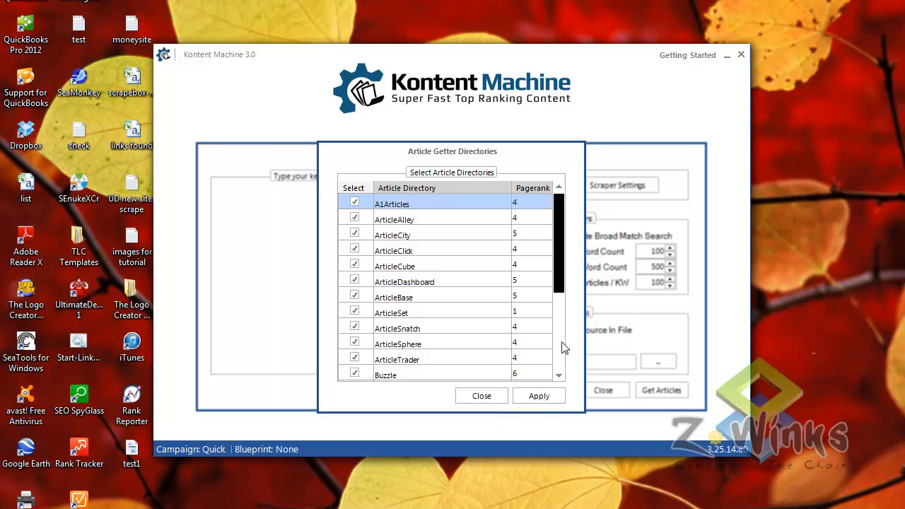
pyautogui.click(481, 397)
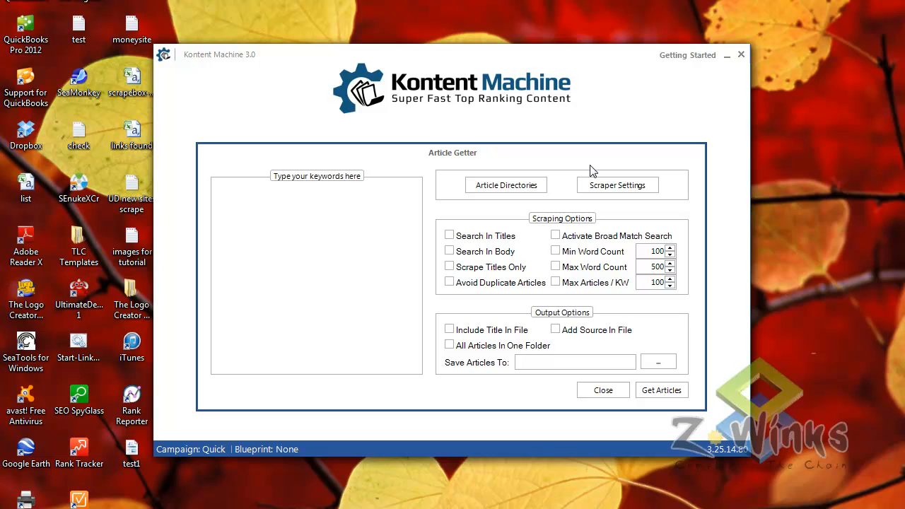
pyautogui.click(610, 389)
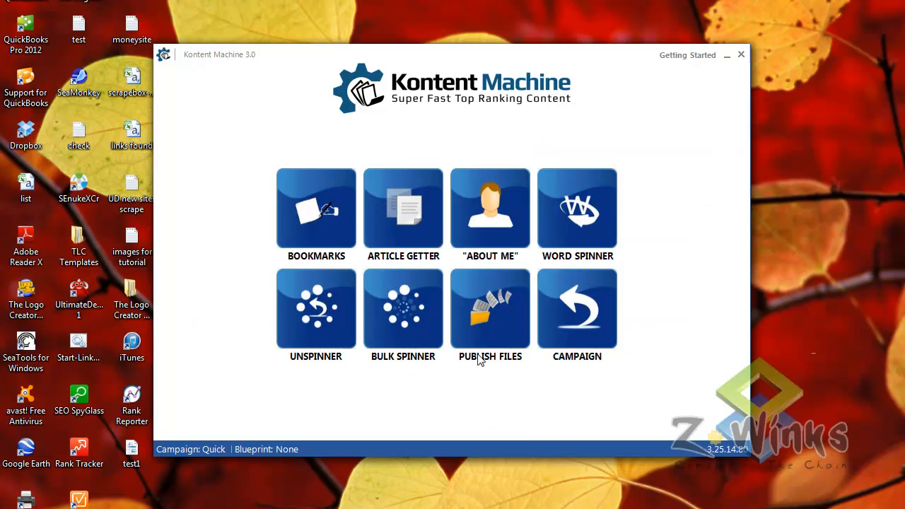
pyautogui.click(499, 220)
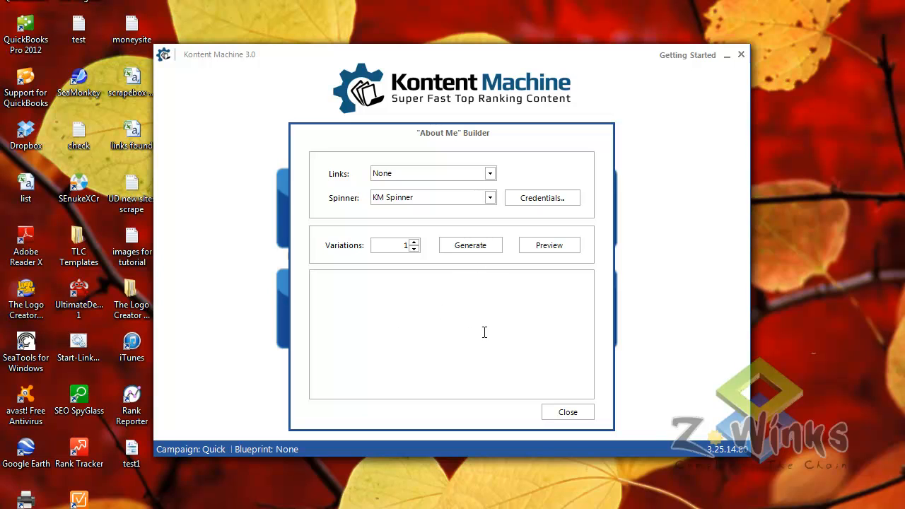
# Step: Generate spintax About Me text with no links and preview several spun variations
pyautogui.click(491, 175)
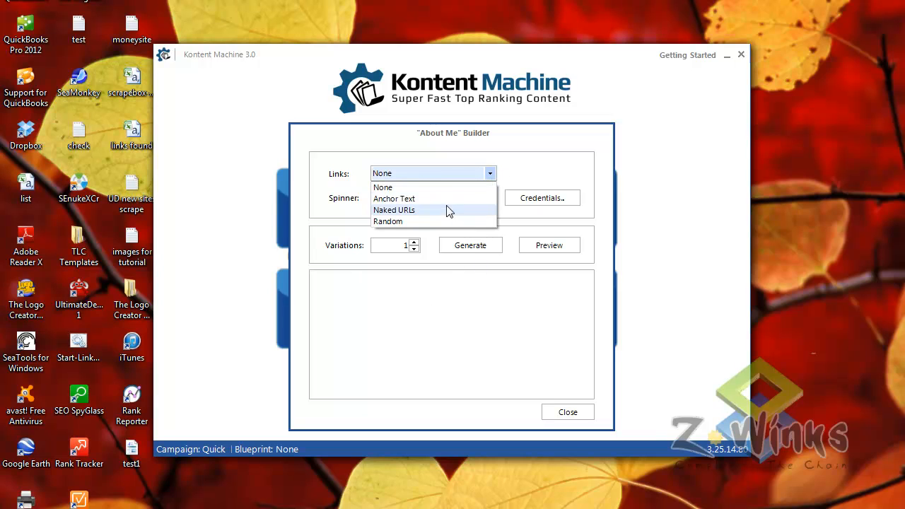
pyautogui.click(536, 169)
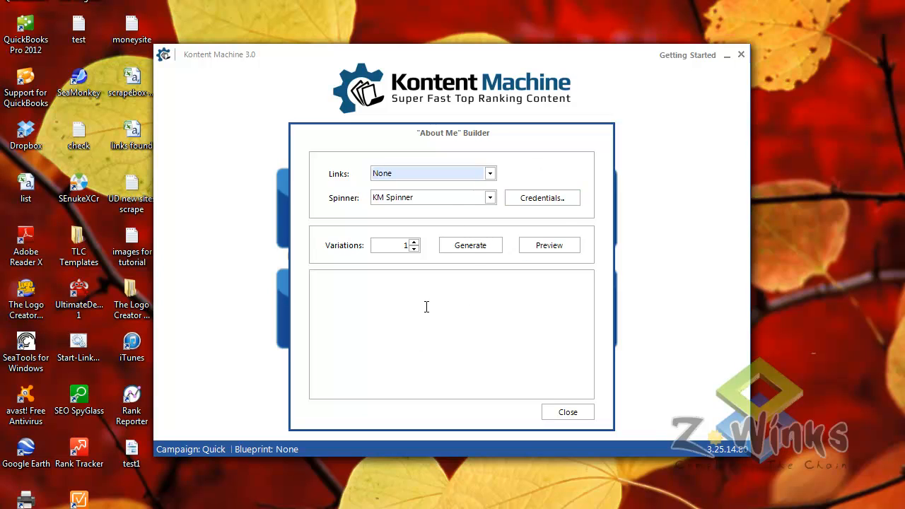
pyautogui.click(471, 251)
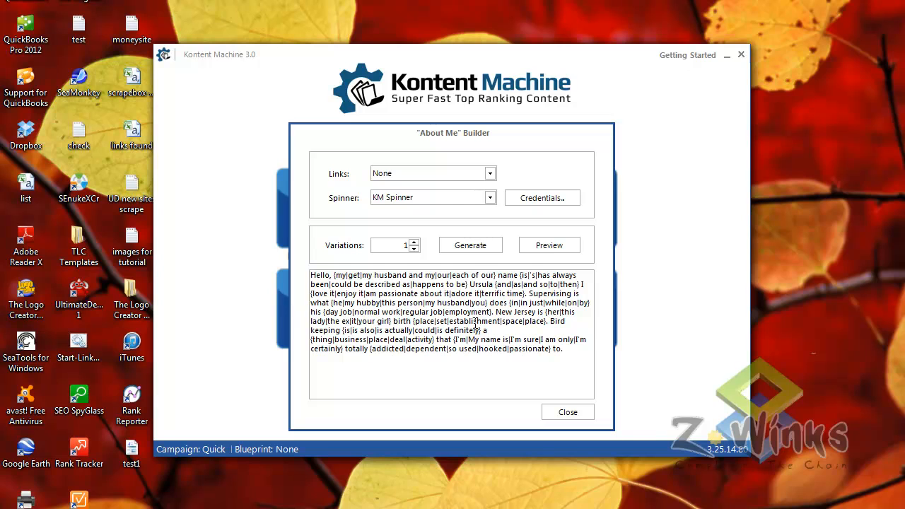
pyautogui.click(557, 246)
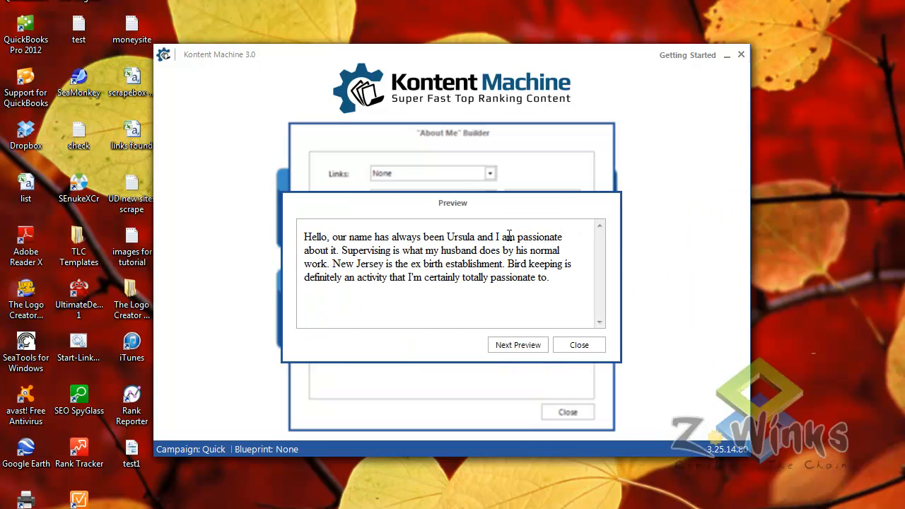
pyautogui.click(515, 344)
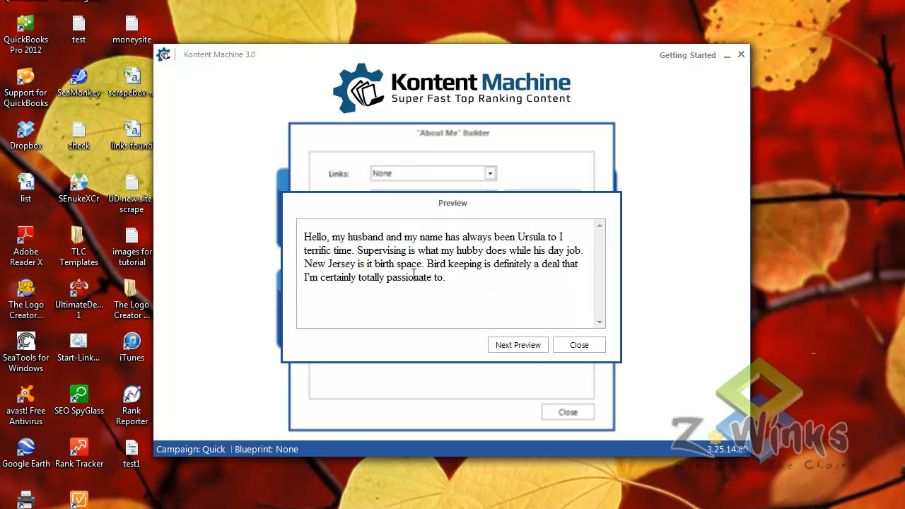
pyautogui.click(515, 347)
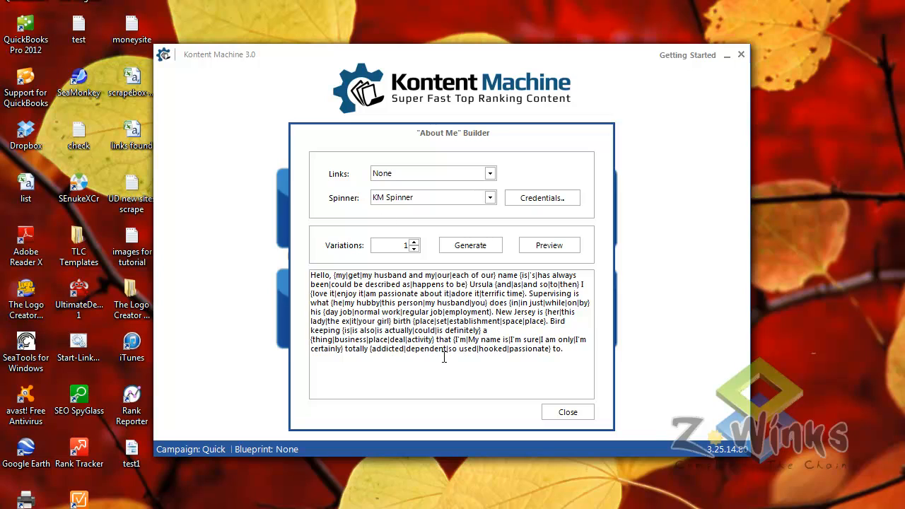
# Step: Raise the About Me variations to 3 and close the builder
pyautogui.click(411, 242)
pyautogui.click(411, 242)
pyautogui.click(568, 412)
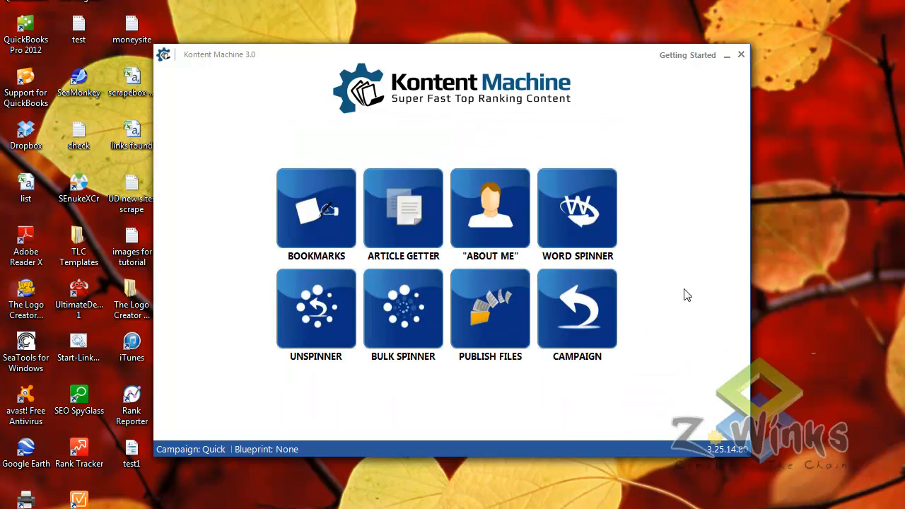
pyautogui.click(588, 199)
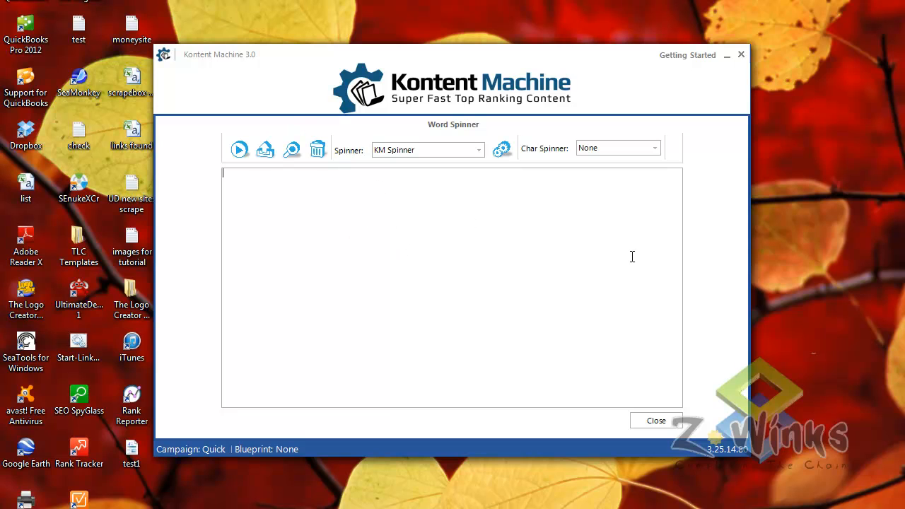
pyautogui.click(656, 421)
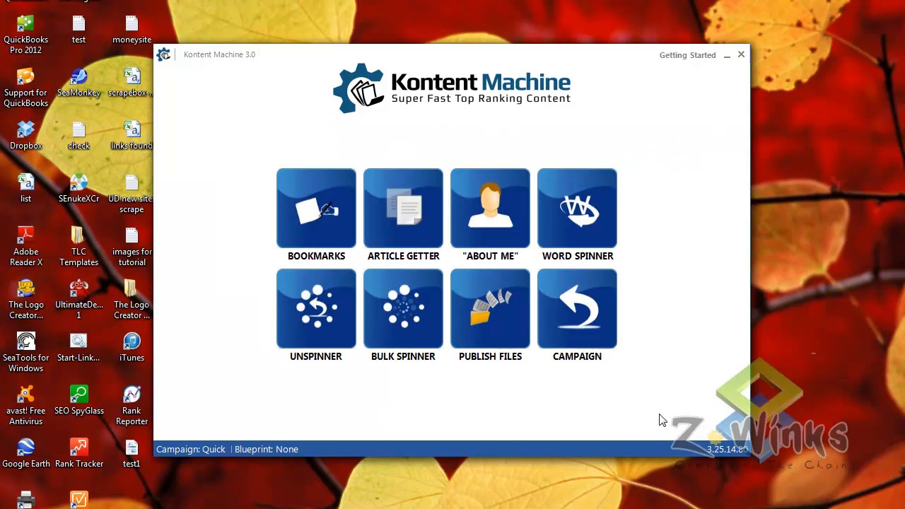
pyautogui.click(311, 306)
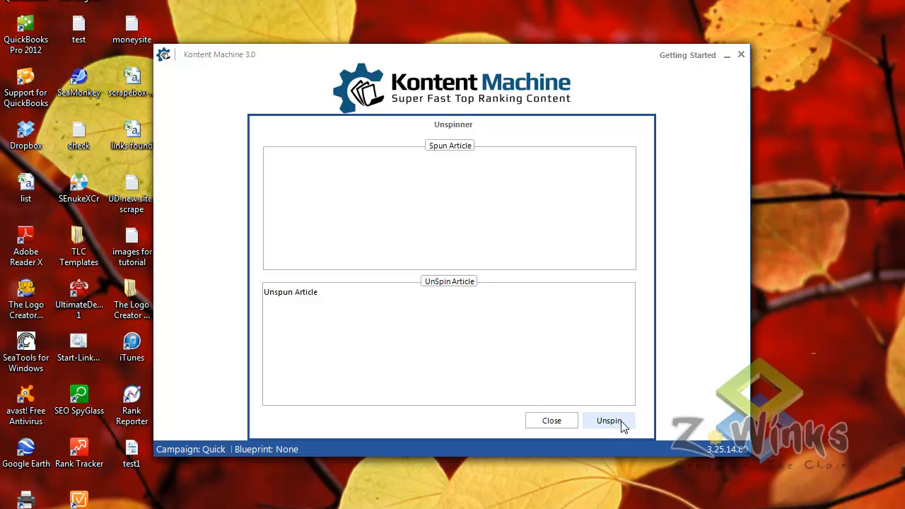
pyautogui.click(566, 418)
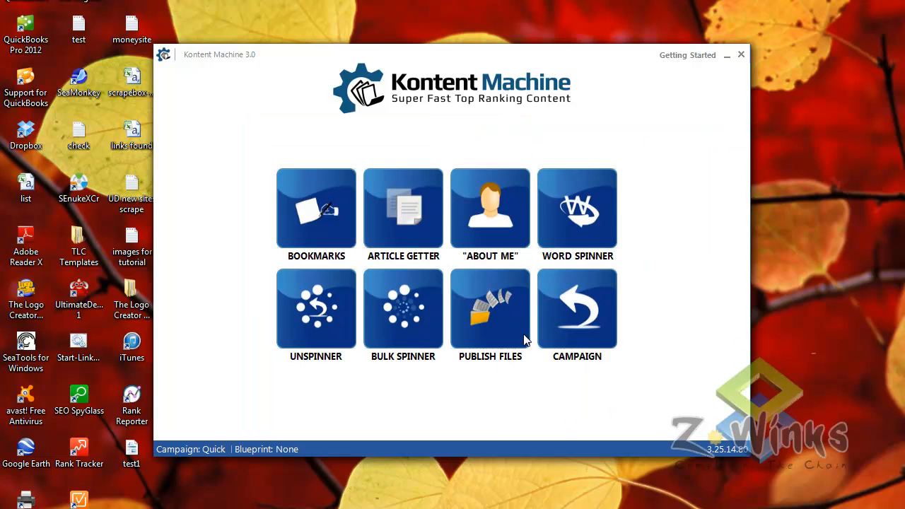
# Step: Open the Bulk Spinner and dismiss the seed article chooser without adding articles
pyautogui.click(394, 319)
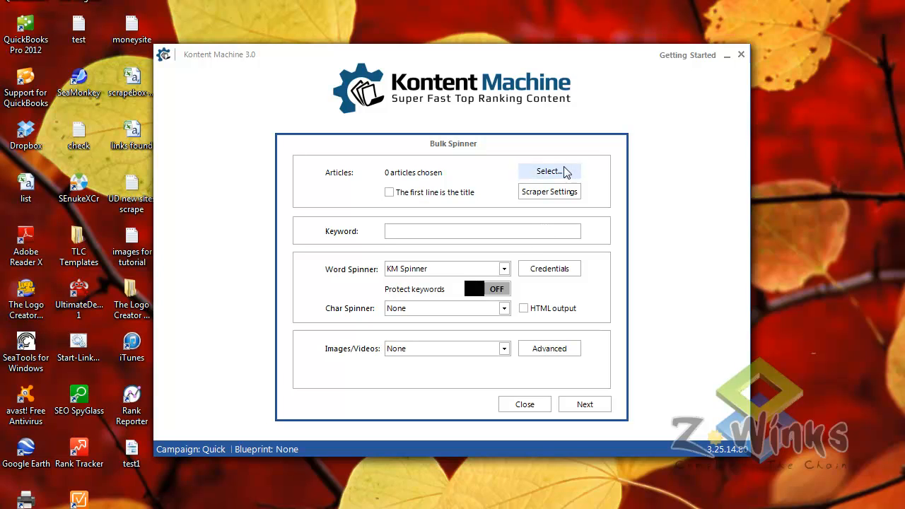
pyautogui.click(563, 171)
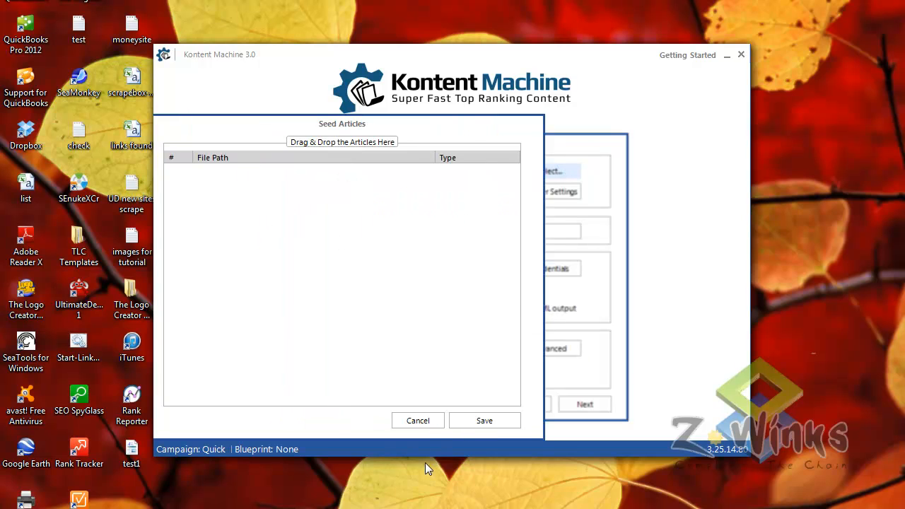
pyautogui.click(417, 420)
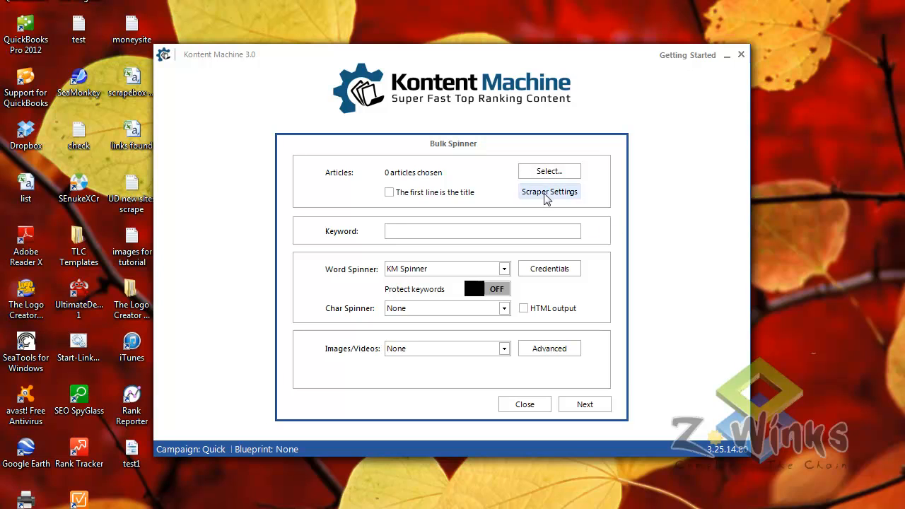
# Step: Set Word Spinner to None, leaving Char Spinner and Images/Videos at None
pyautogui.click(503, 268)
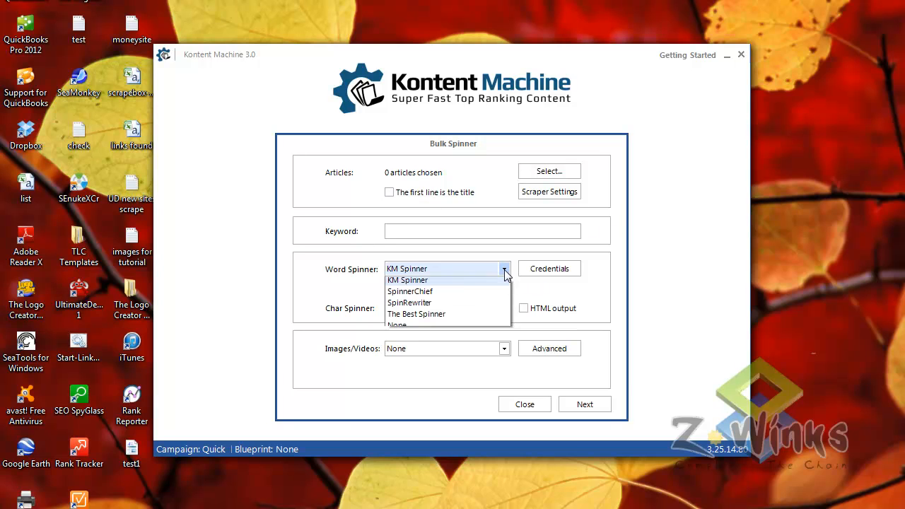
pyautogui.click(485, 328)
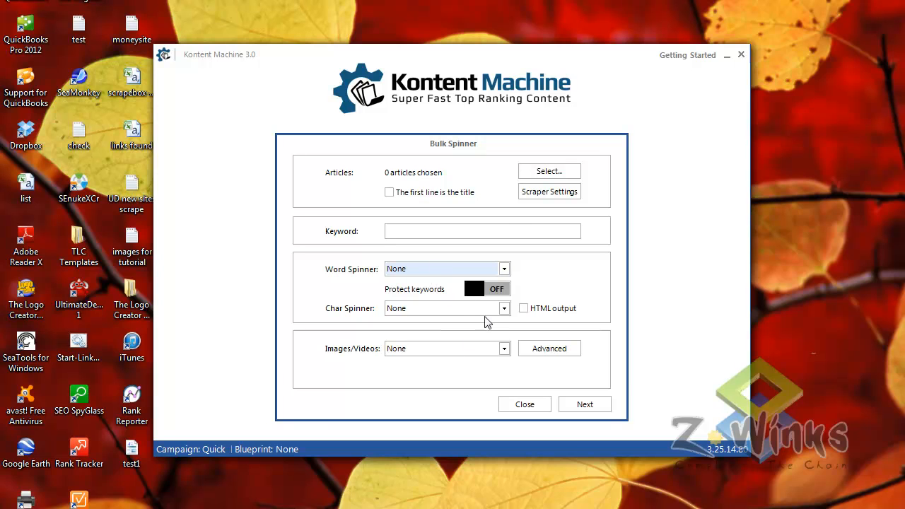
pyautogui.click(504, 310)
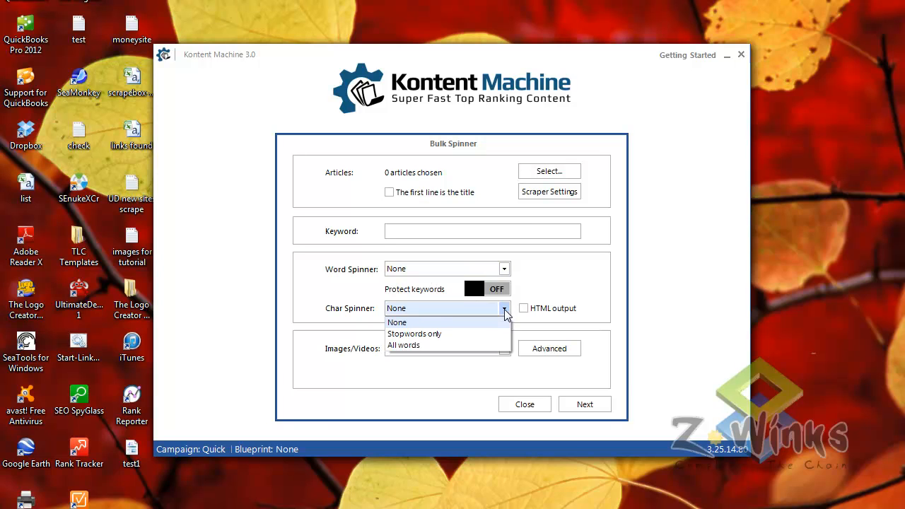
pyautogui.click(559, 291)
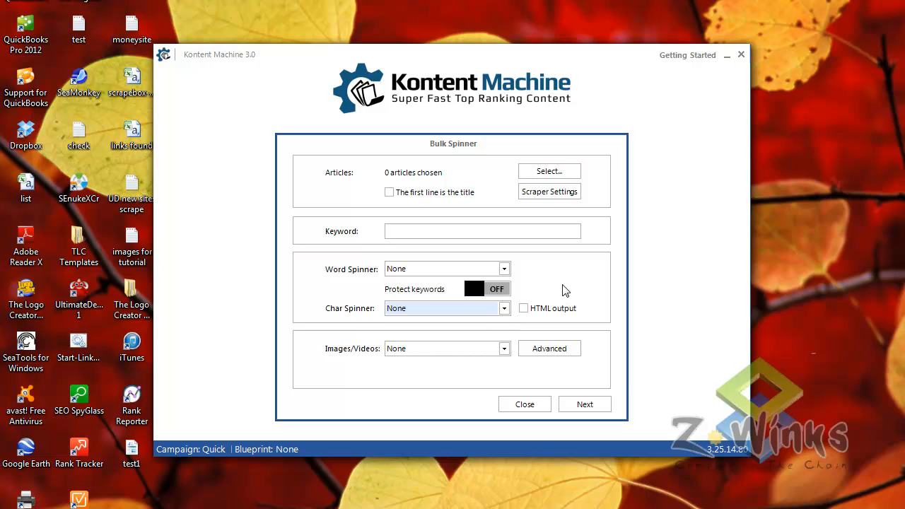
pyautogui.click(505, 349)
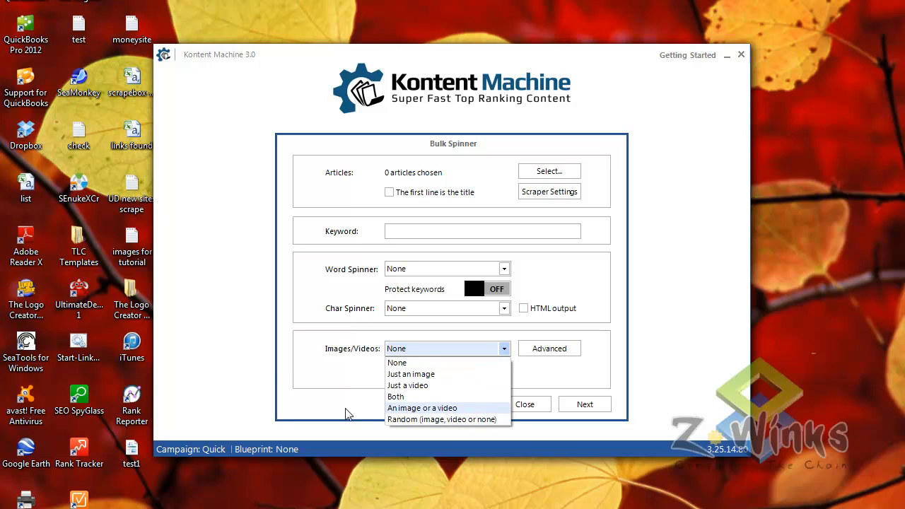
pyautogui.click(313, 391)
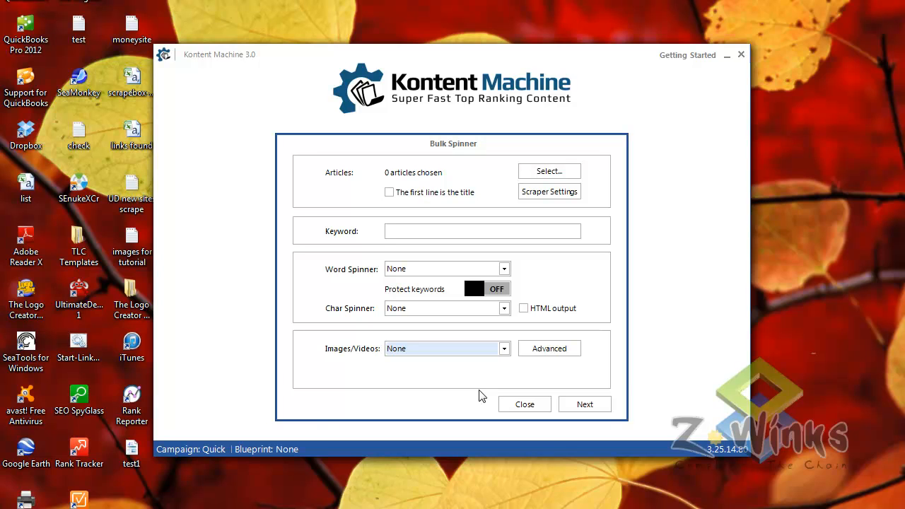
pyautogui.click(545, 351)
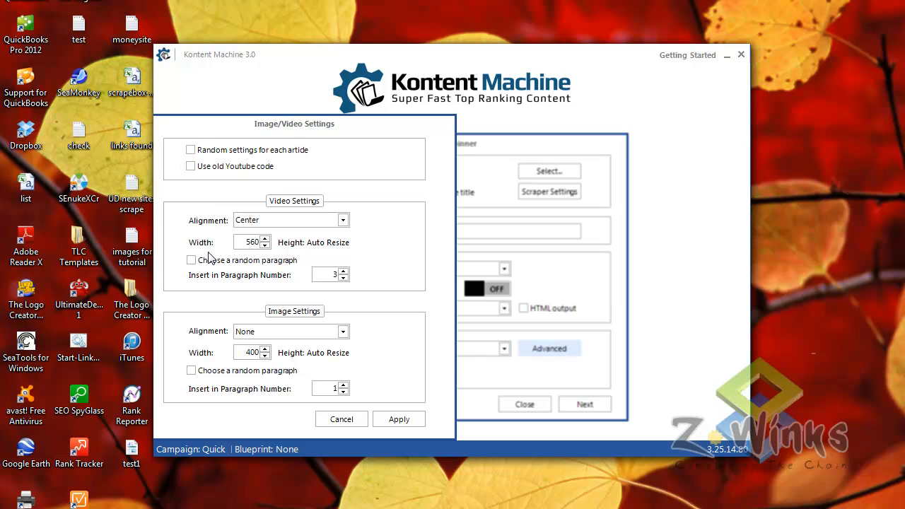
# Step: Cancel the Image/Video Settings, select the Keyword box, and close the Bulk Spinner with no articles
pyautogui.click(342, 419)
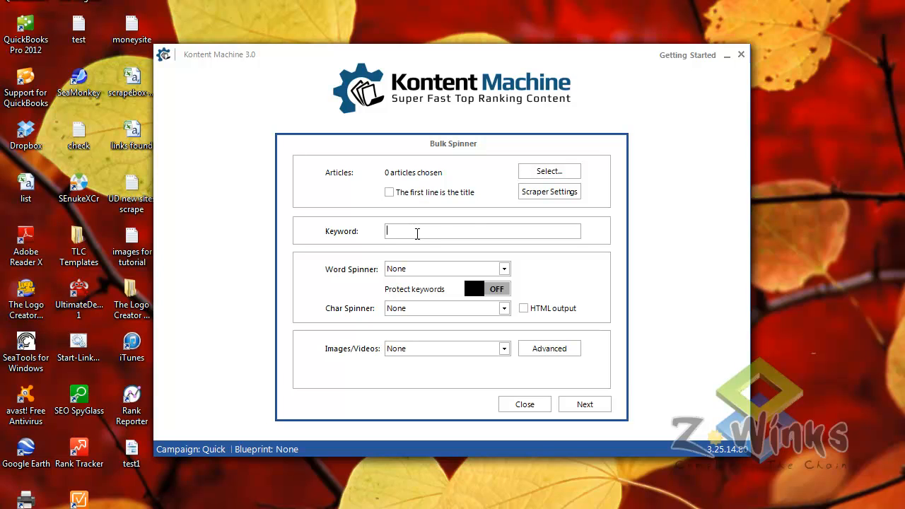
pyautogui.click(417, 234)
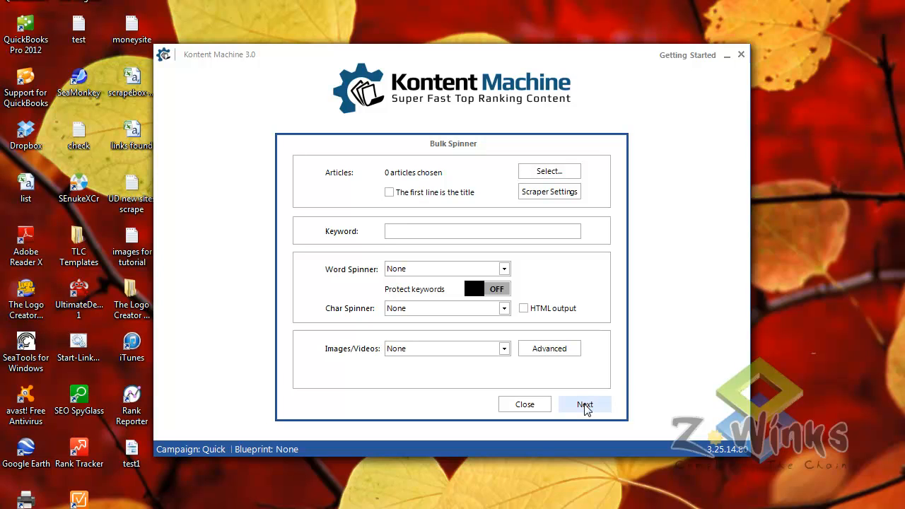
pyautogui.click(531, 408)
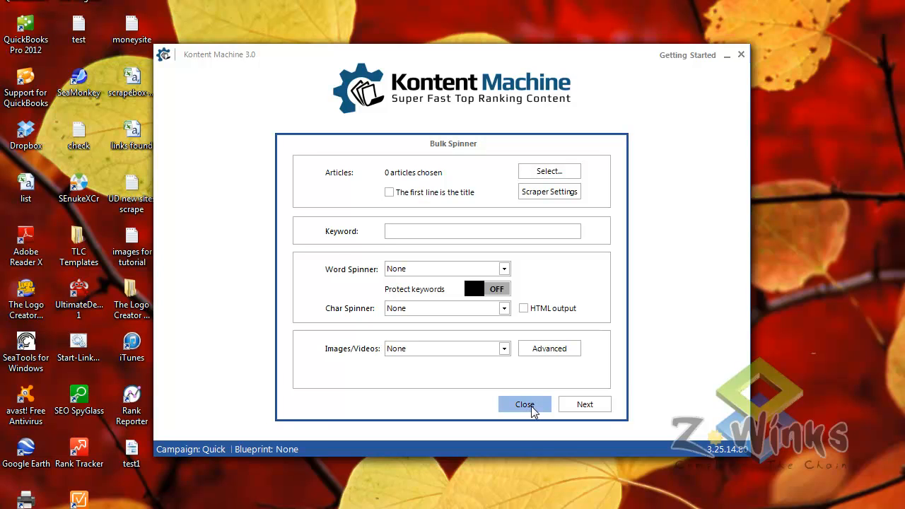
pyautogui.click(532, 409)
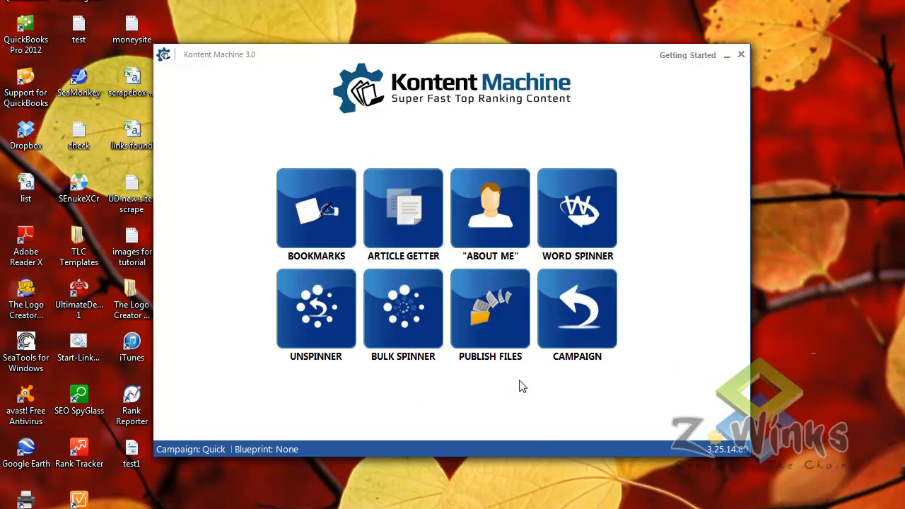
# Step: Open the Publish Files AutoBlogger form, keep Titles from File Name, and request Tags keyword suggestions
pyautogui.click(490, 319)
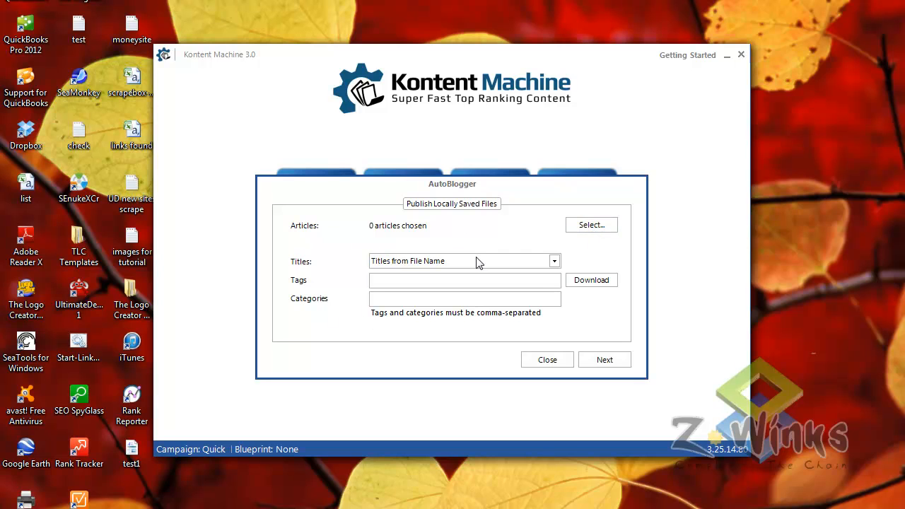
pyautogui.click(554, 261)
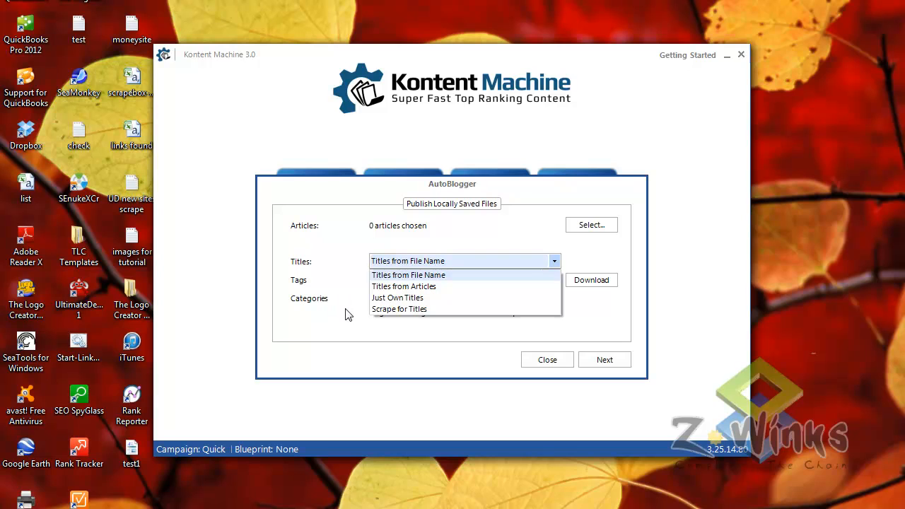
pyautogui.click(313, 273)
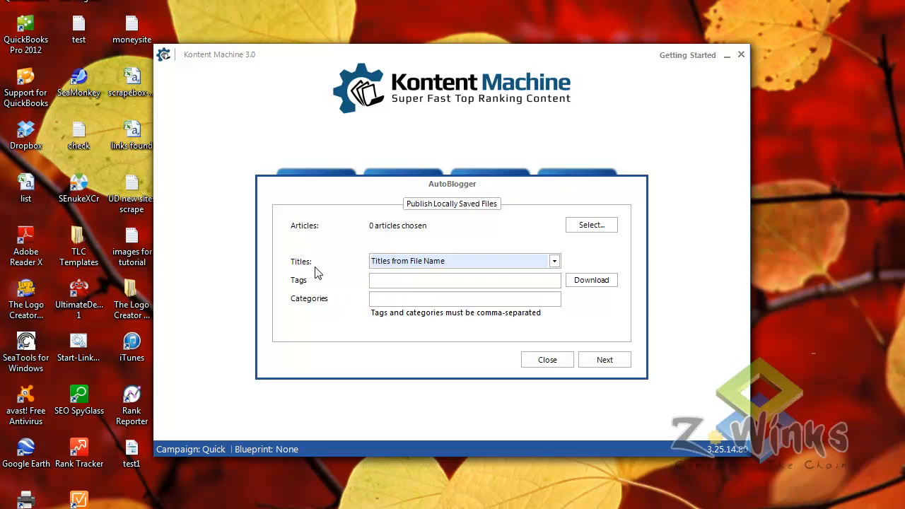
pyautogui.click(593, 280)
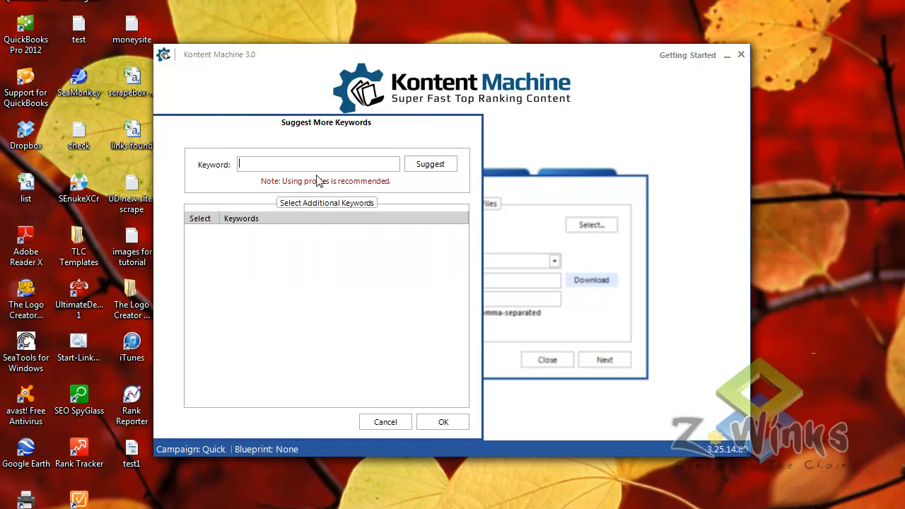
# Step: Add tags internet access, internet acronyms, internet addiction and internet addiction test from 'internet' suggestions
pyautogui.write('internet')
pyautogui.click(419, 164)
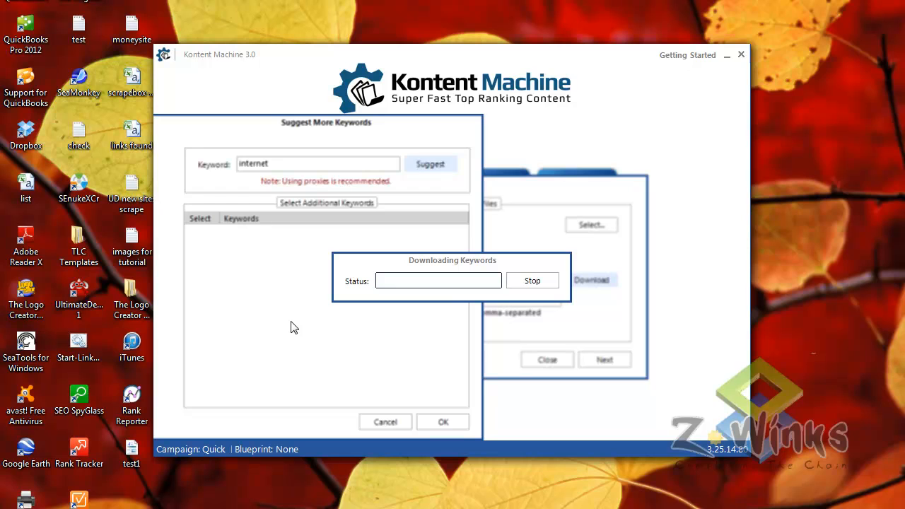
pyautogui.click(200, 232)
pyautogui.click(200, 248)
pyautogui.click(200, 264)
pyautogui.click(200, 279)
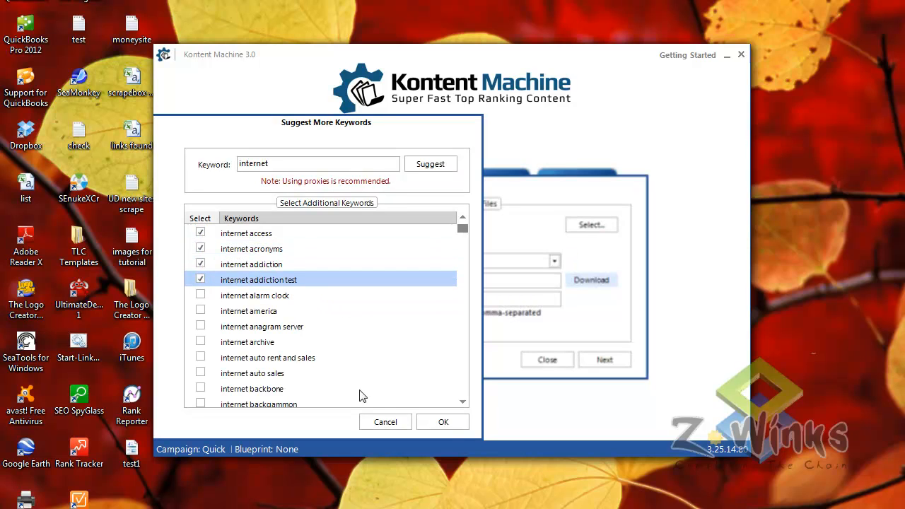
pyautogui.click(443, 421)
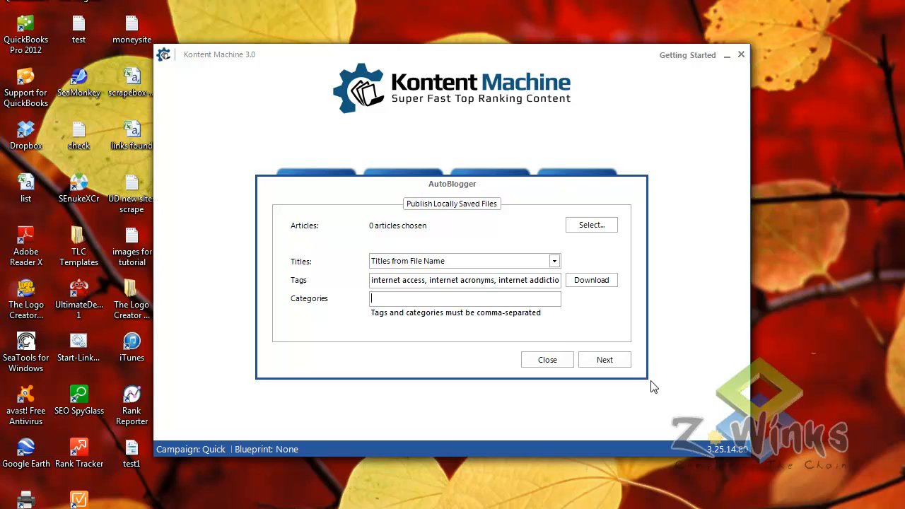
# Step: Enter 'internet' as the category, attempt Next, dismiss the no-articles error, and close AutoBlogger
pyautogui.write('internet')
pyautogui.click(612, 365)
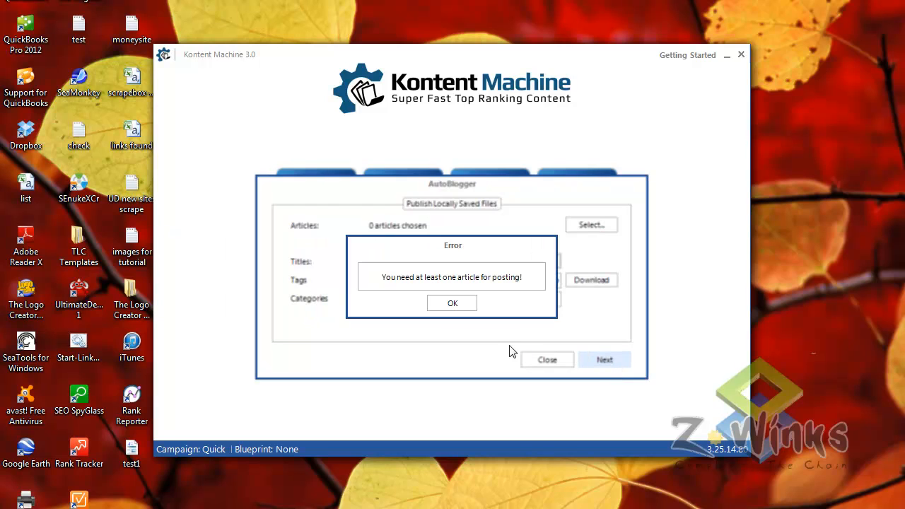
pyautogui.click(450, 308)
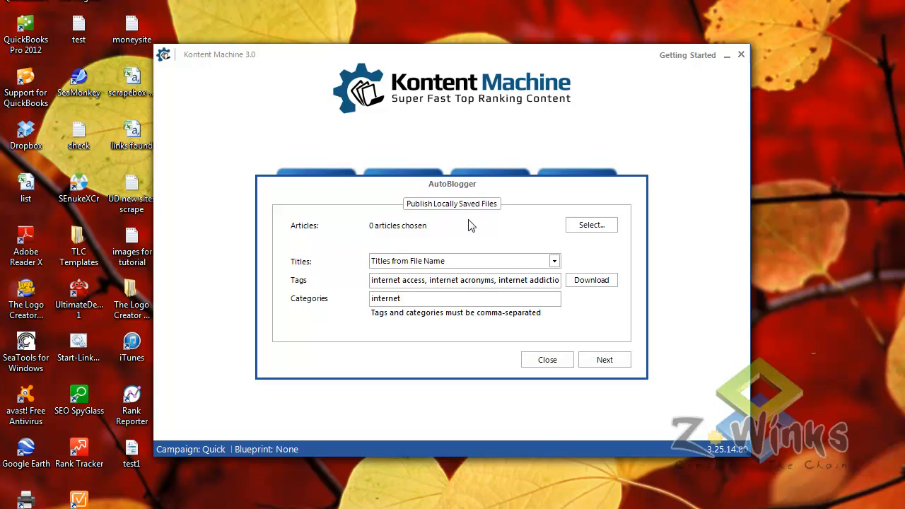
pyautogui.click(547, 362)
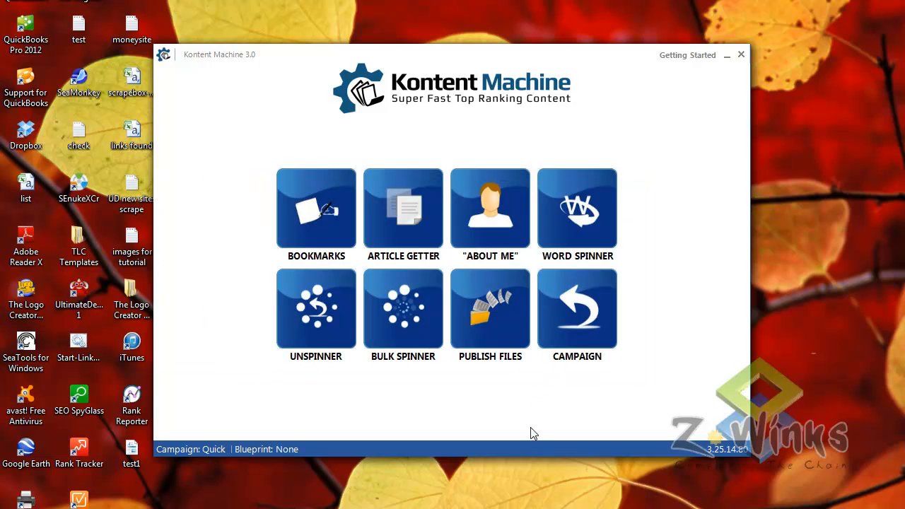
# Step: Leave the campaign options for the main tile menu and start a NEW campaign
pyautogui.click(581, 318)
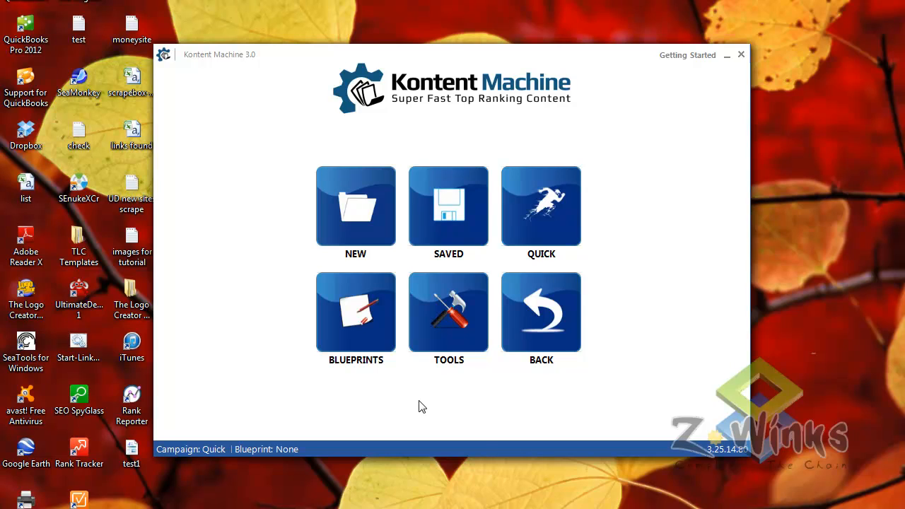
pyautogui.click(557, 321)
pyautogui.click(455, 133)
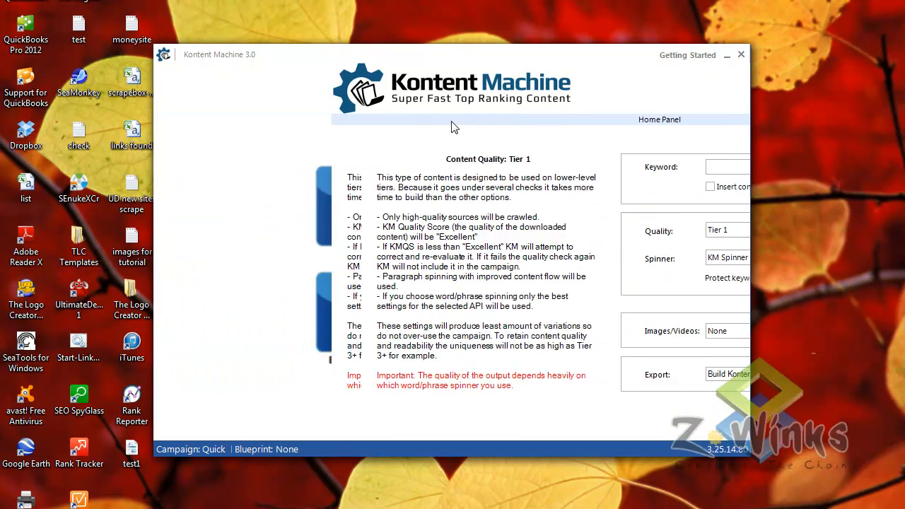
pyautogui.click(553, 343)
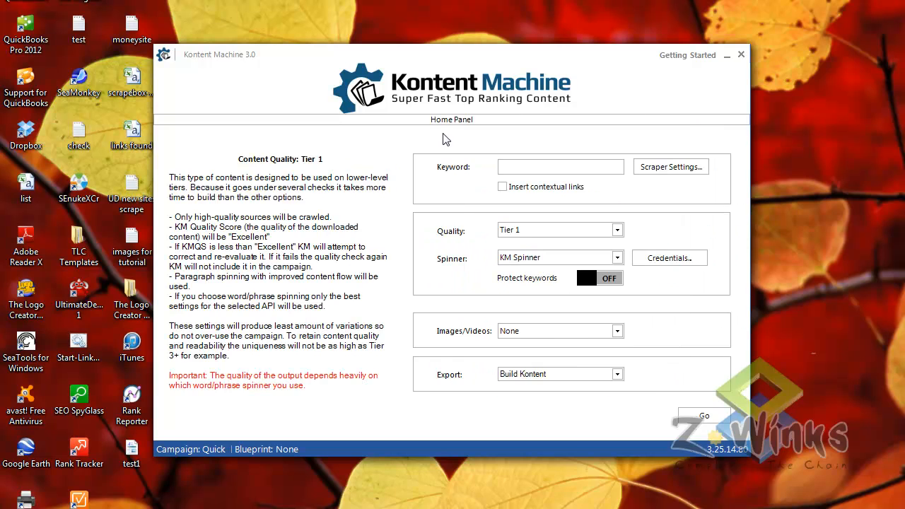
pyautogui.click(445, 120)
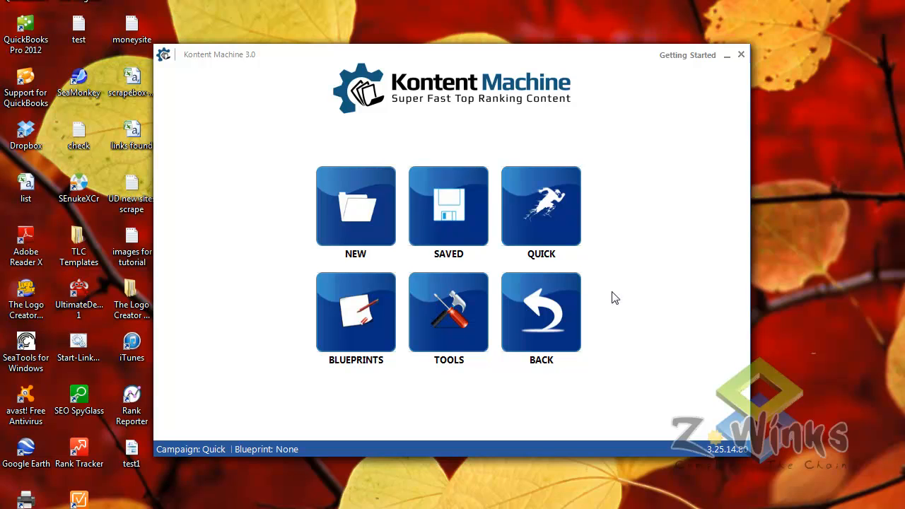
pyautogui.click(353, 216)
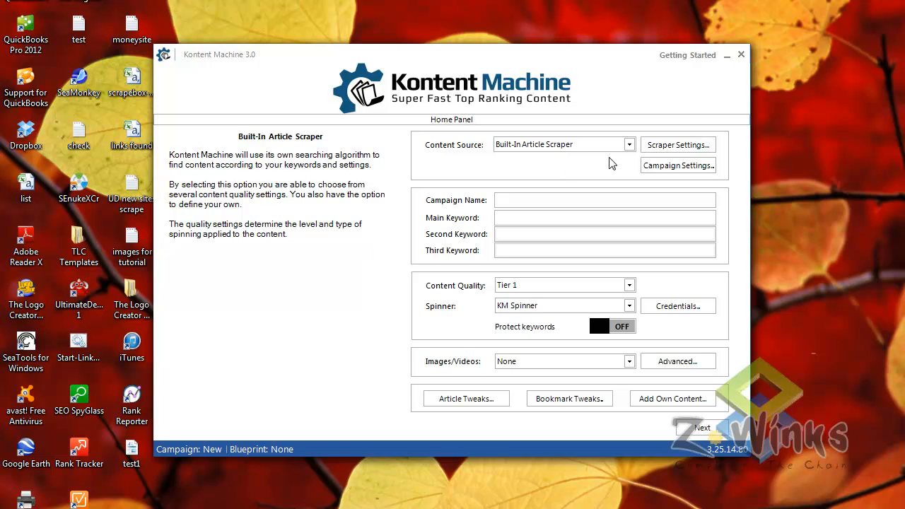
# Step: Keep Built-In Article Scraper as the content source and open Campaign Settings
pyautogui.click(630, 145)
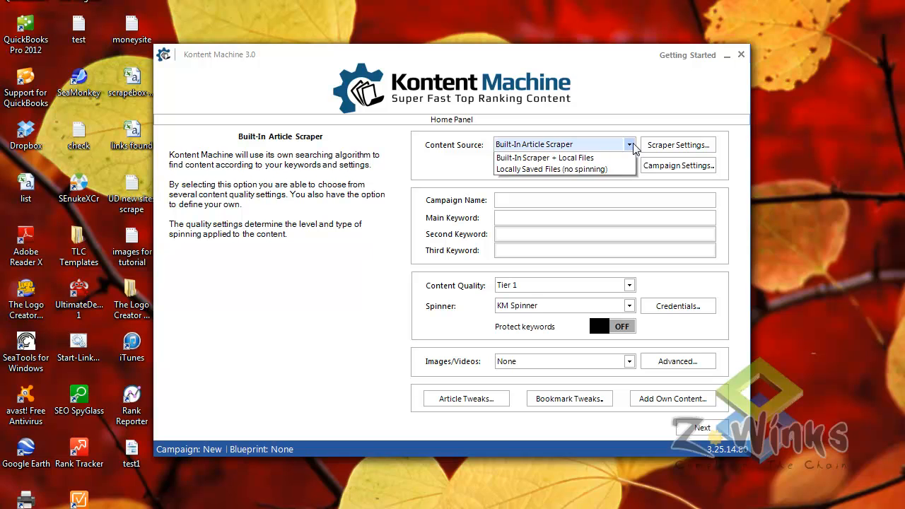
pyautogui.click(632, 106)
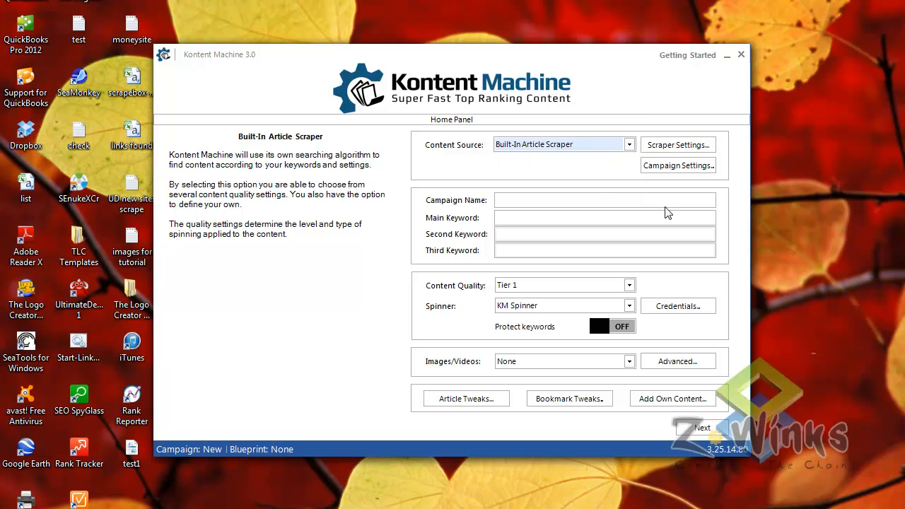
pyautogui.click(674, 167)
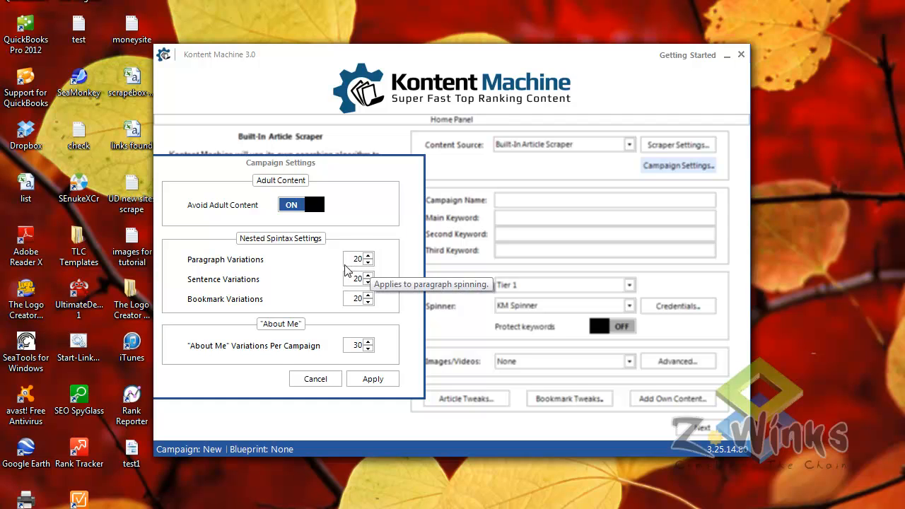
# Step: Test the Paragraph and About Me spinners, restore 20 and 30 variations, and apply
pyautogui.click(367, 262)
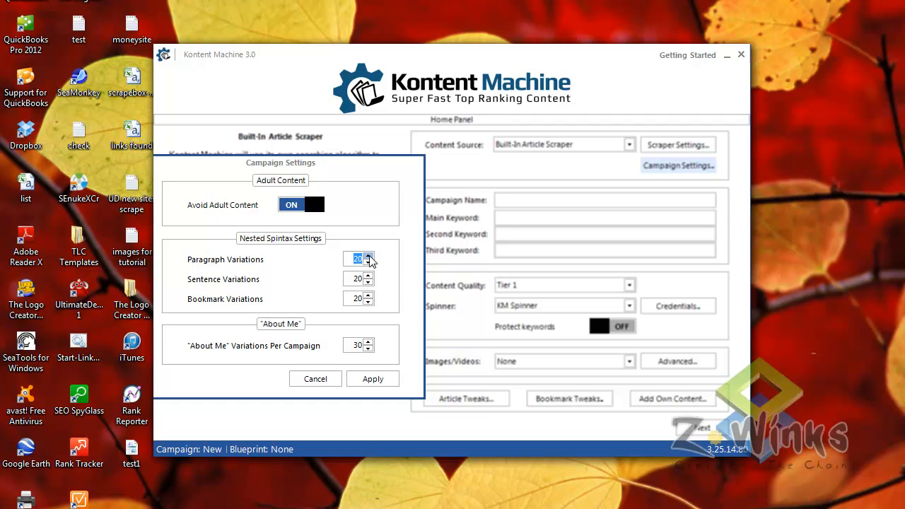
pyautogui.click(368, 262)
pyautogui.click(368, 262)
pyautogui.click(368, 256)
pyautogui.click(368, 256)
pyautogui.click(367, 256)
pyautogui.click(368, 342)
pyautogui.click(370, 381)
pyautogui.click(372, 380)
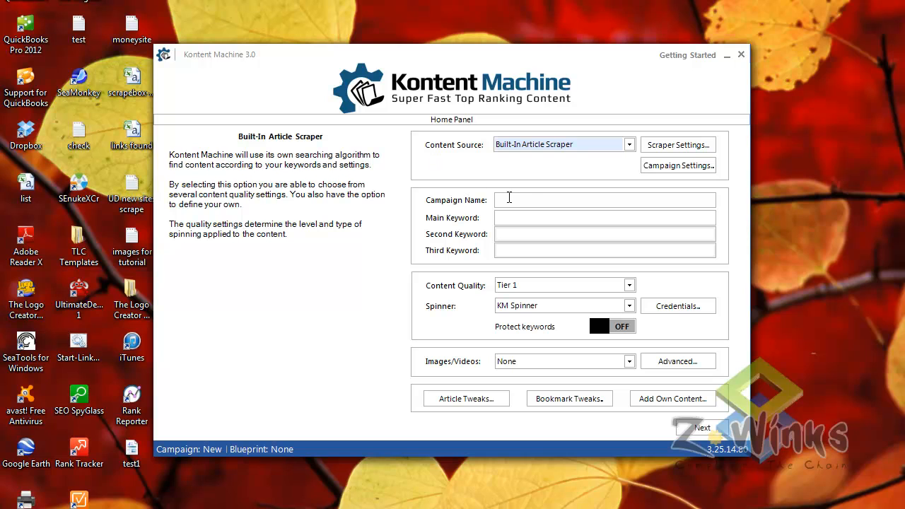
# Step: Name the campaign 'Tutorial Kontent Machine' with main keyword 'seo tools'
pyautogui.click(529, 199)
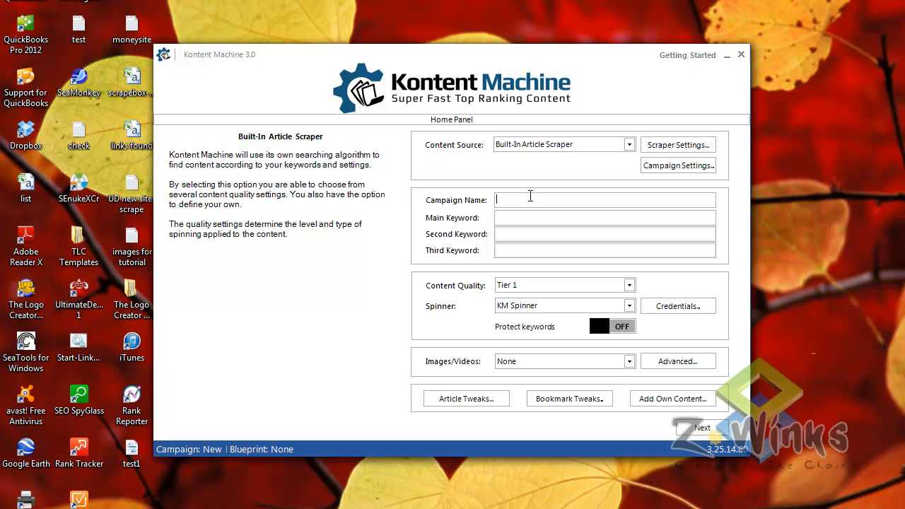
pyautogui.write('Tutorial Kontent Machine')
pyautogui.press('Tab')
pyautogui.write('seo tools')
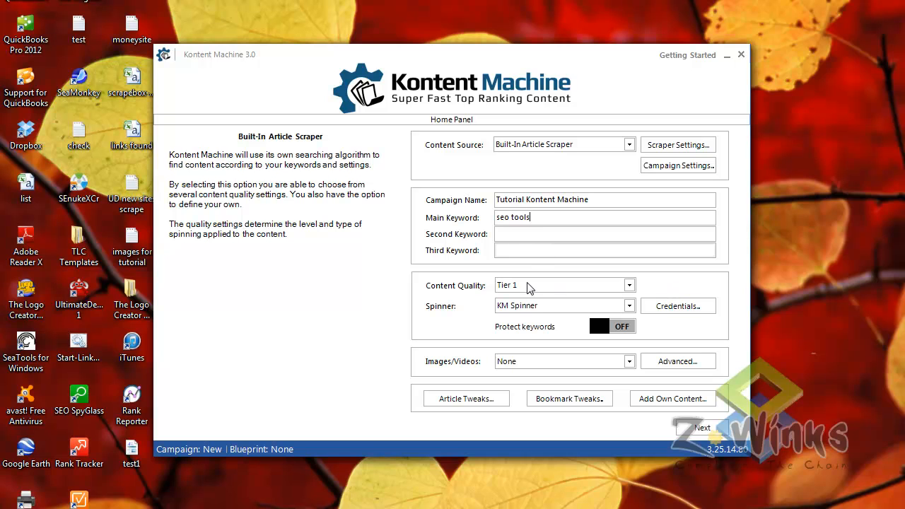
# Step: Set the Spinner to None
pyautogui.click(629, 306)
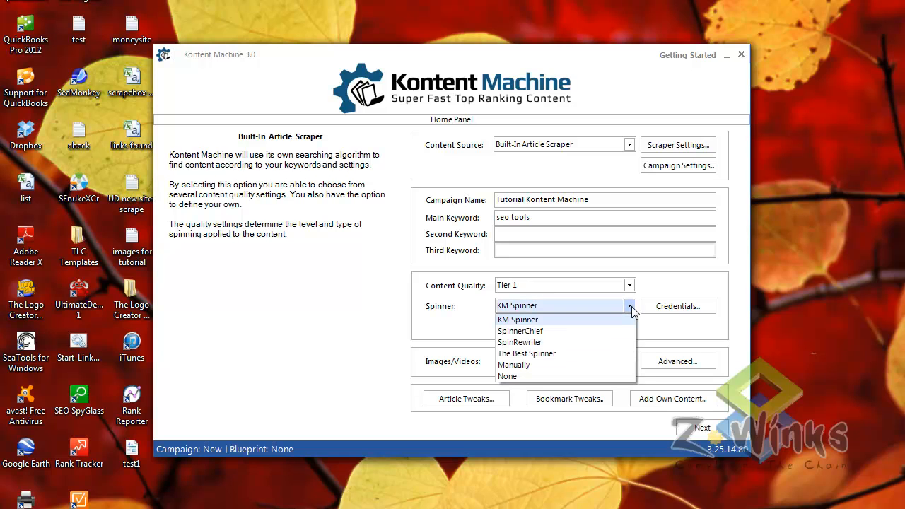
pyautogui.click(530, 377)
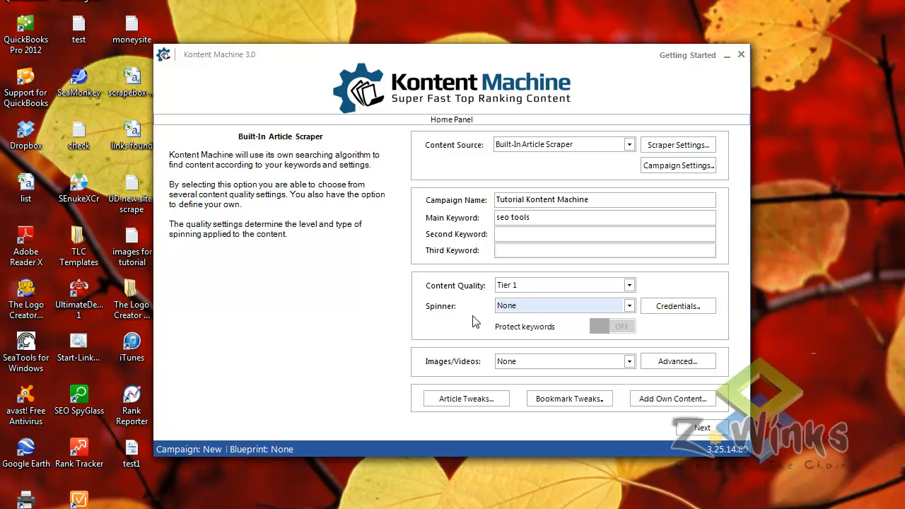
pyautogui.click(629, 362)
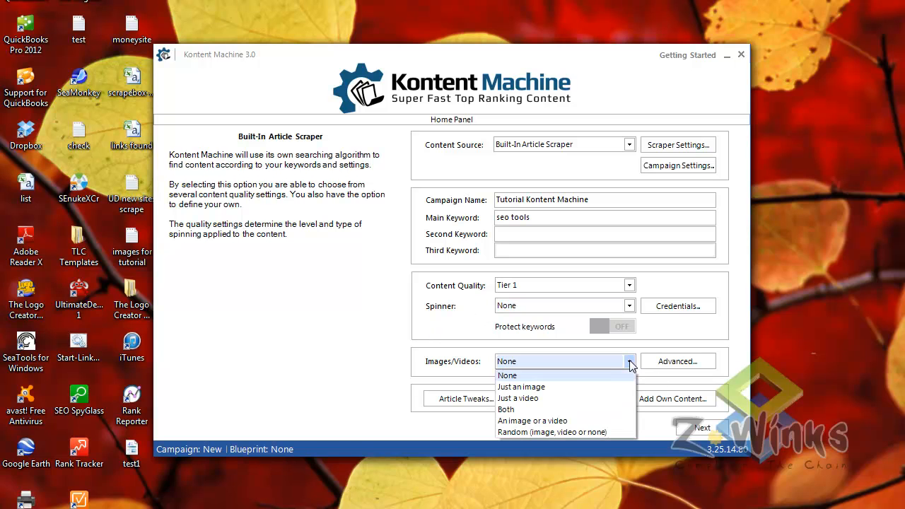
# Step: Set Images/Videos to 'An image or a video' with random settings for each article
pyautogui.click(554, 423)
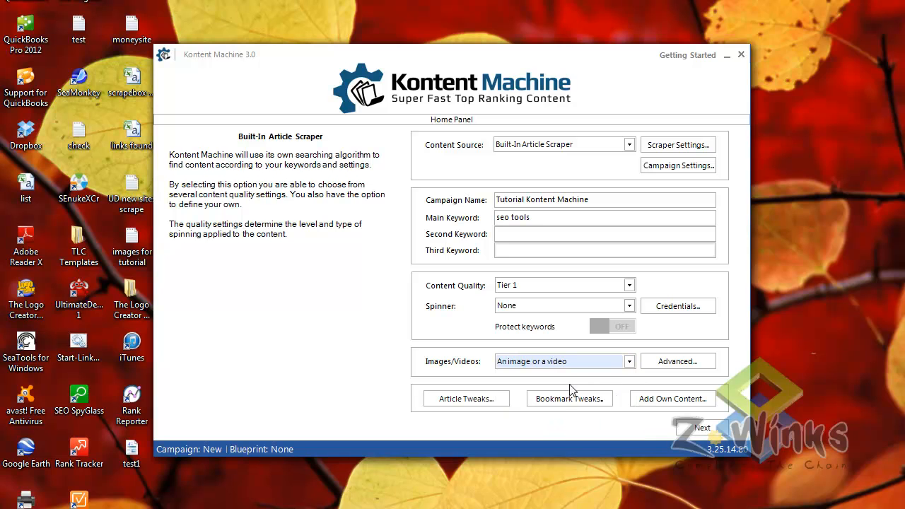
pyautogui.click(670, 363)
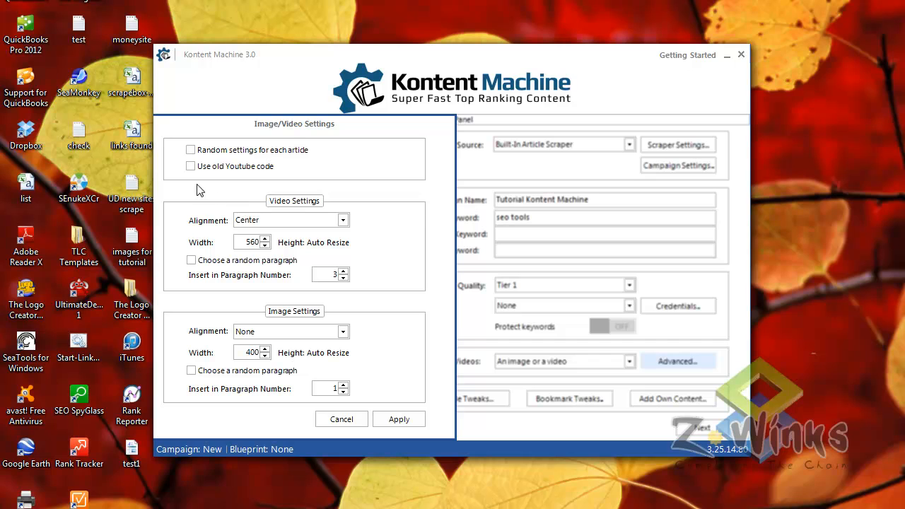
pyautogui.click(190, 150)
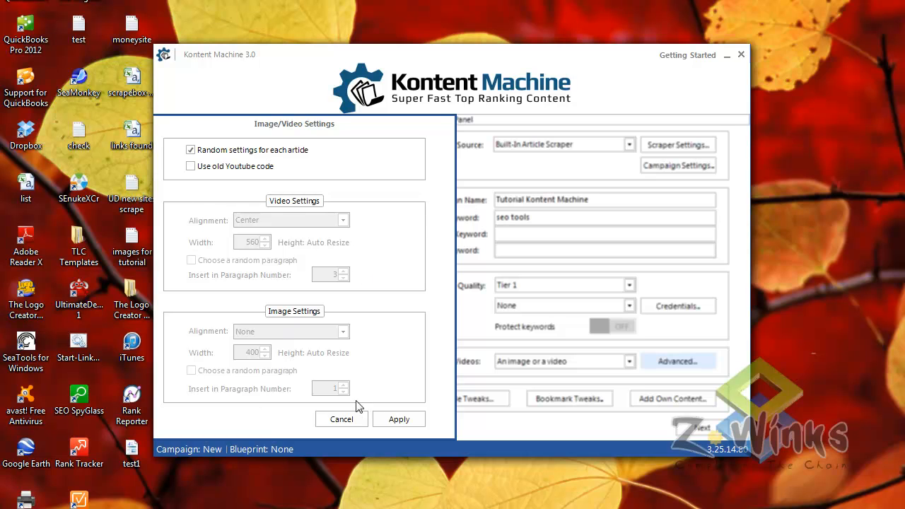
pyautogui.click(398, 419)
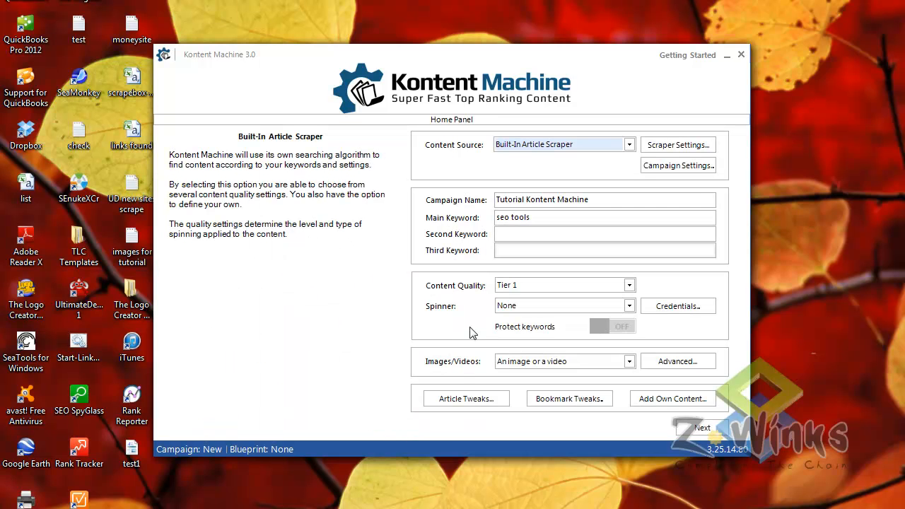
pyautogui.click(469, 400)
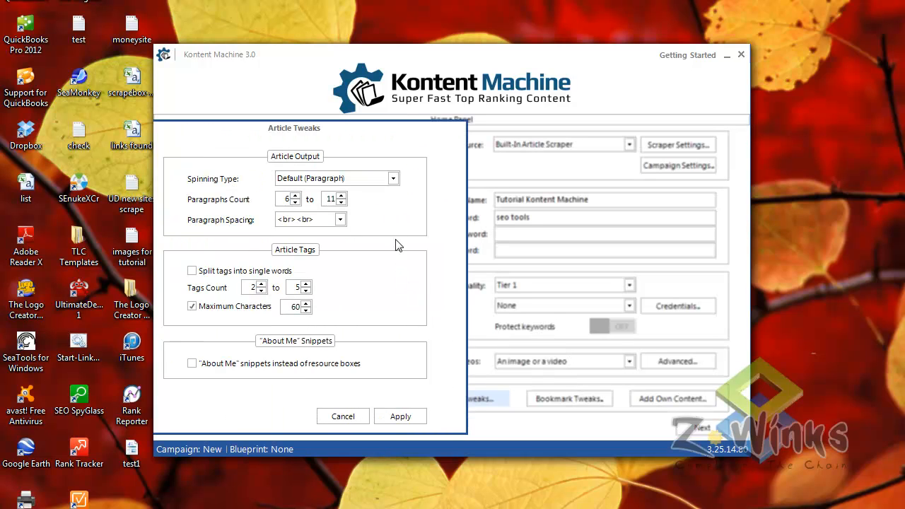
pyautogui.click(393, 180)
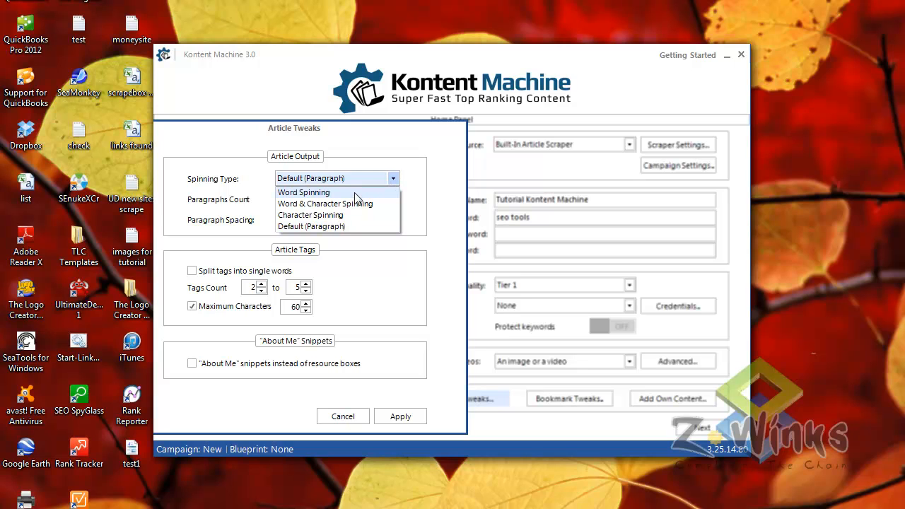
pyautogui.click(362, 419)
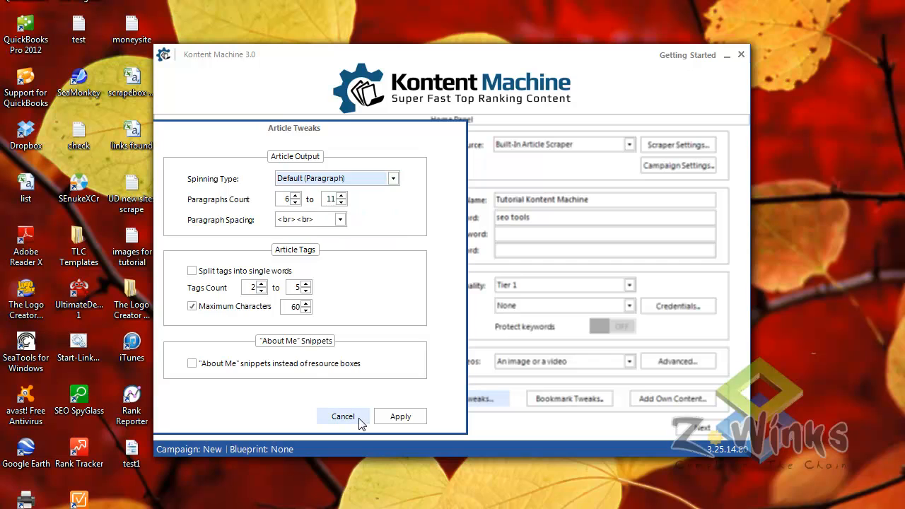
pyautogui.click(339, 417)
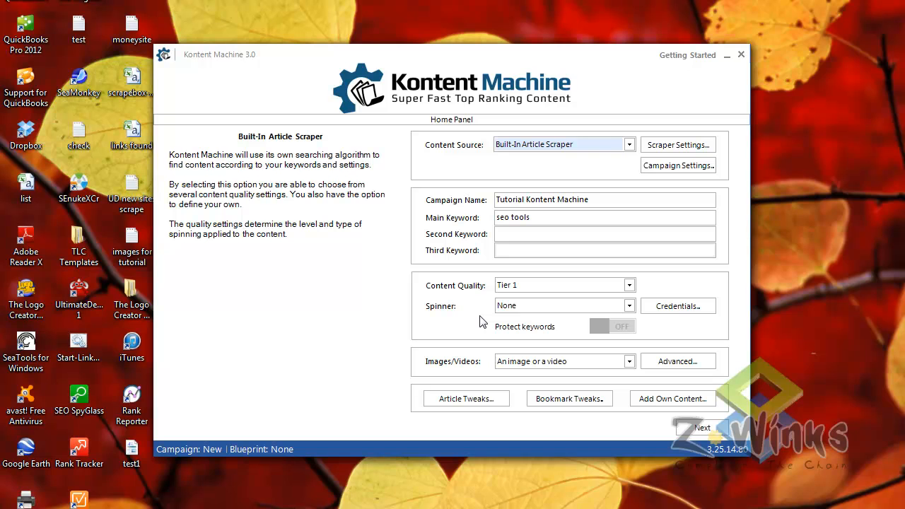
pyautogui.click(466, 400)
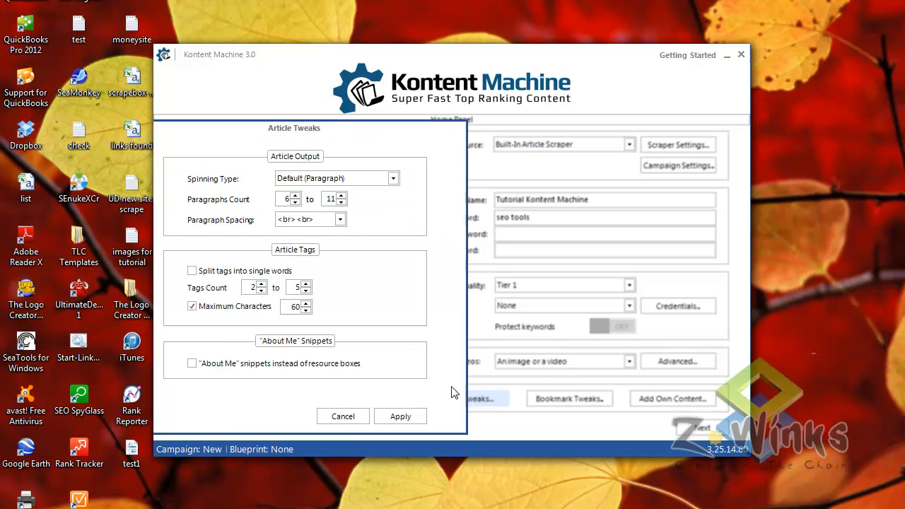
pyautogui.click(393, 178)
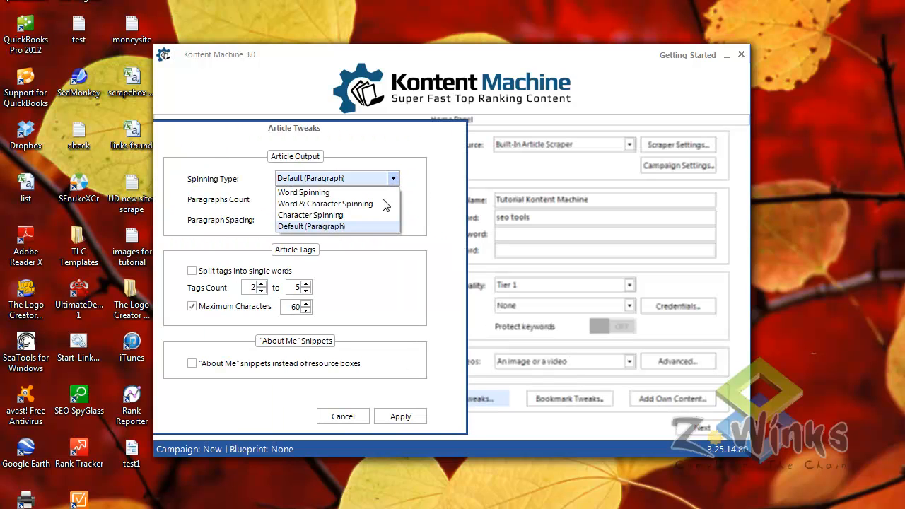
pyautogui.click(422, 214)
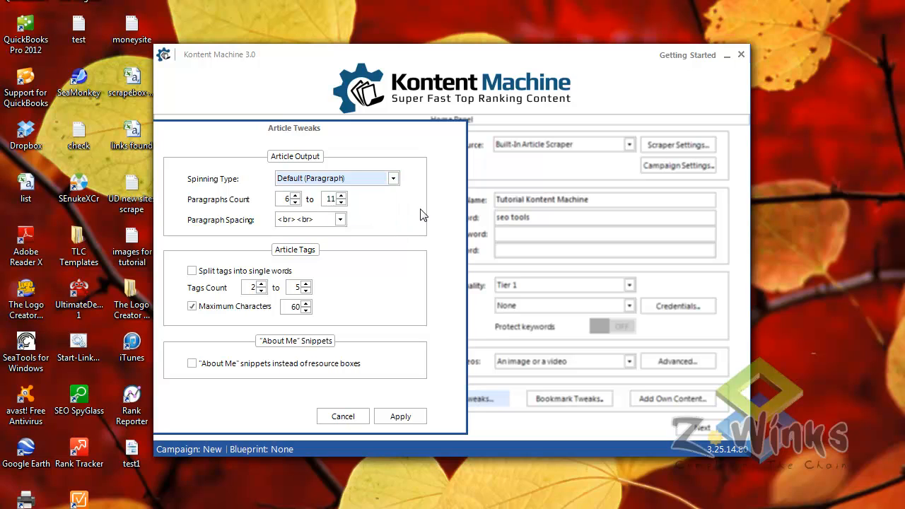
pyautogui.click(342, 200)
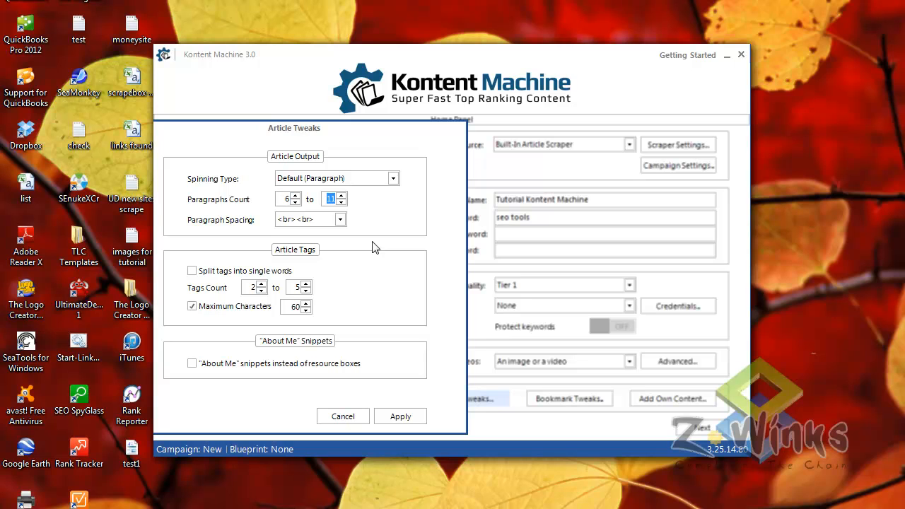
pyautogui.click(341, 219)
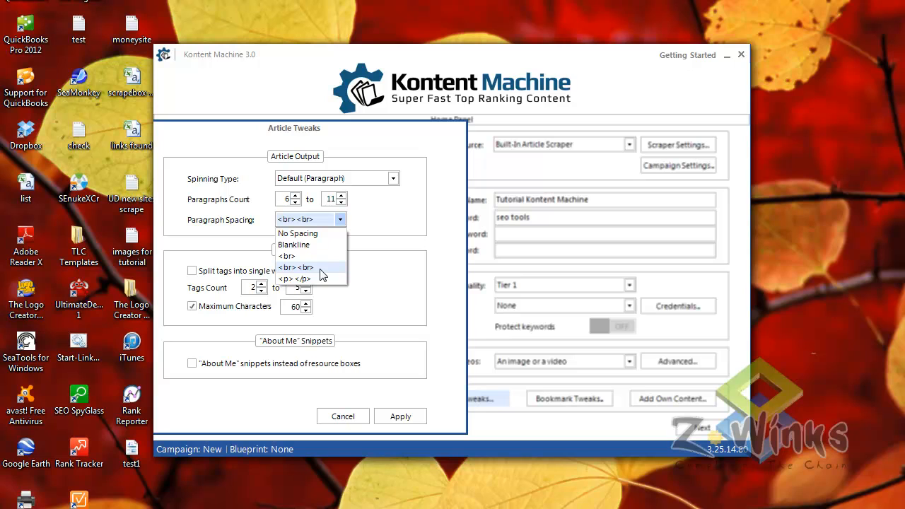
pyautogui.click(376, 245)
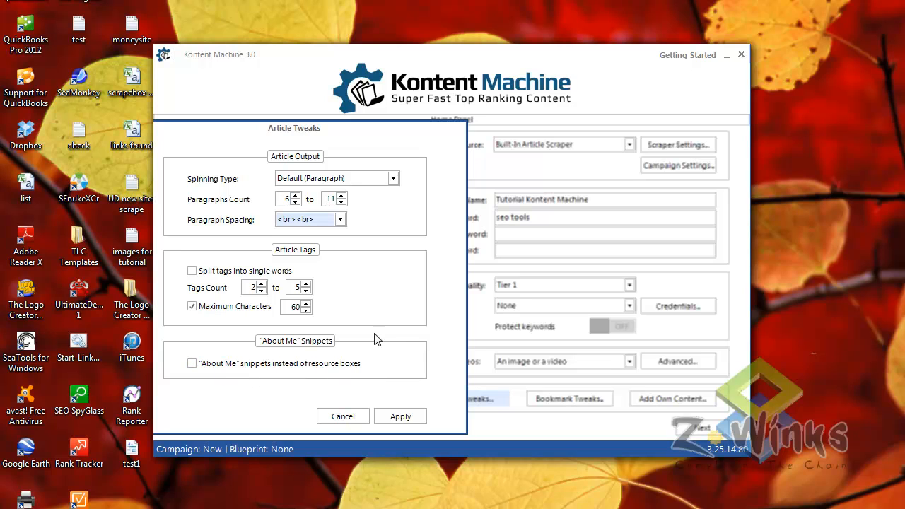
pyautogui.click(400, 417)
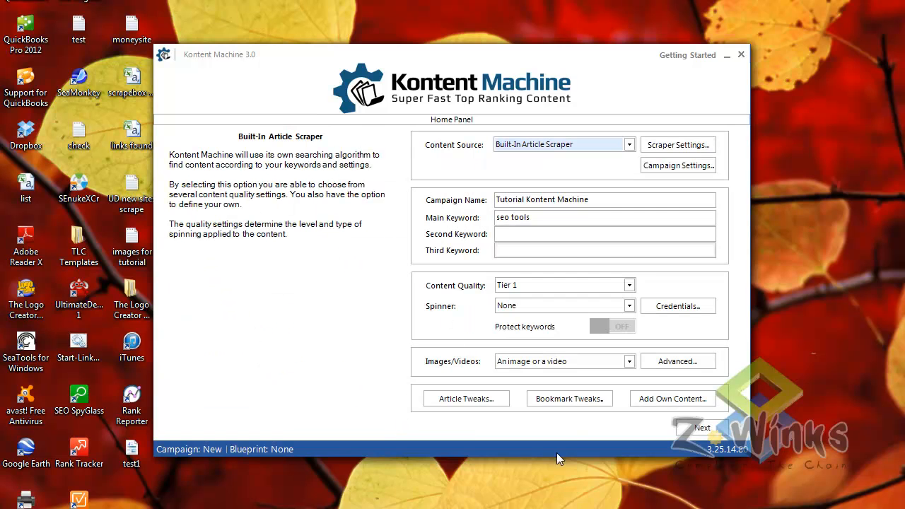
# Step: Check bookmark tweaks unchanged, then open Add Own Content and cancel Own Images without URLs
pyautogui.click(570, 398)
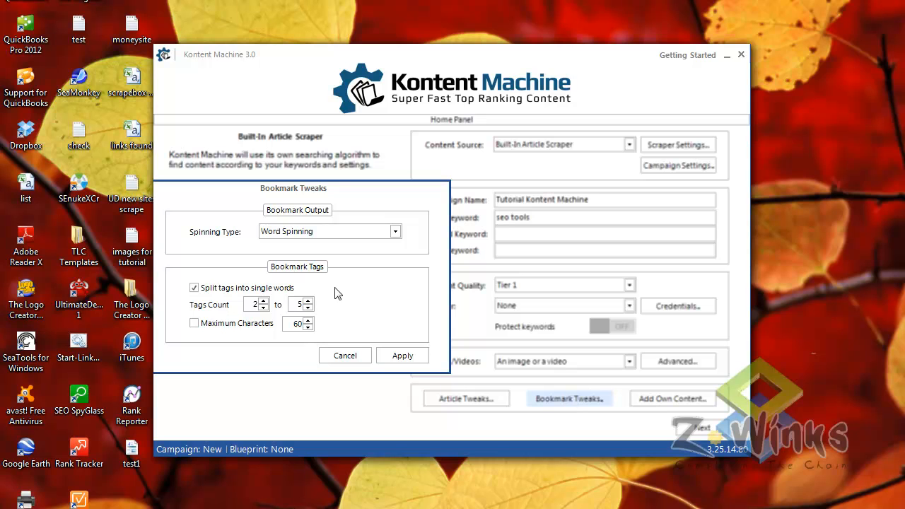
pyautogui.click(357, 357)
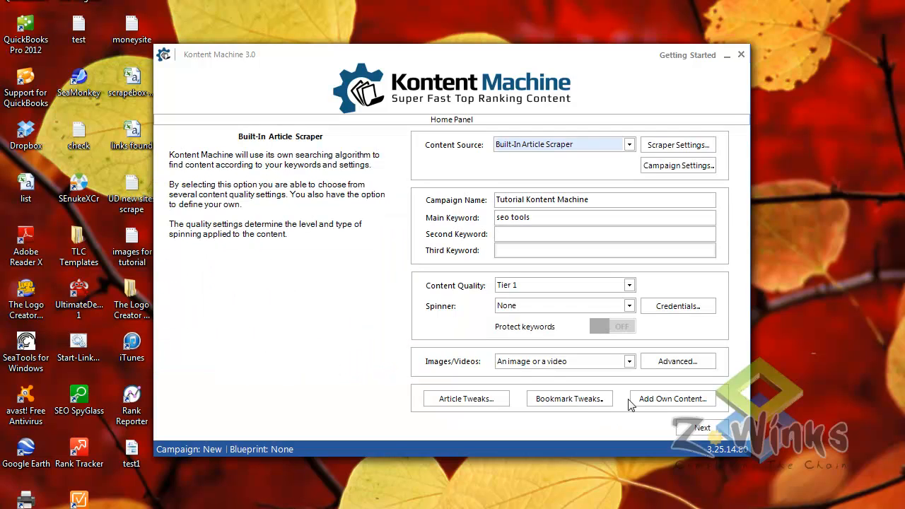
pyautogui.click(653, 400)
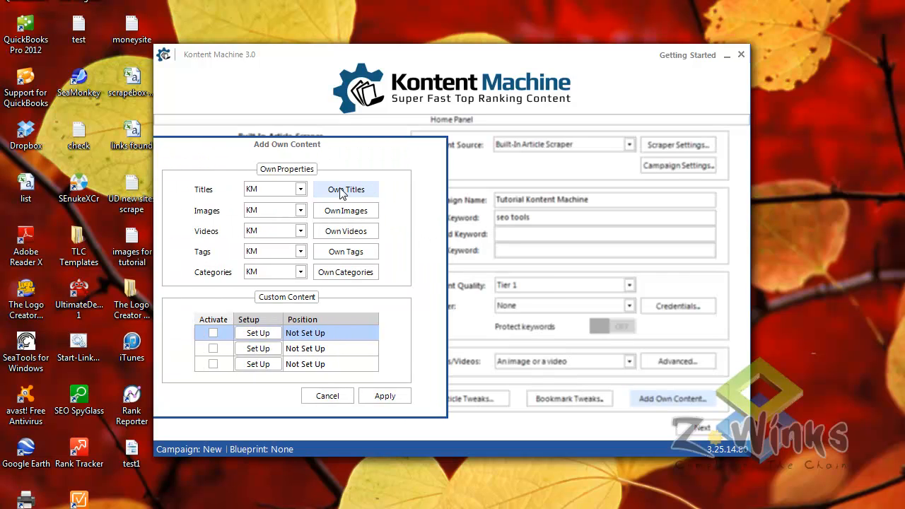
pyautogui.click(346, 211)
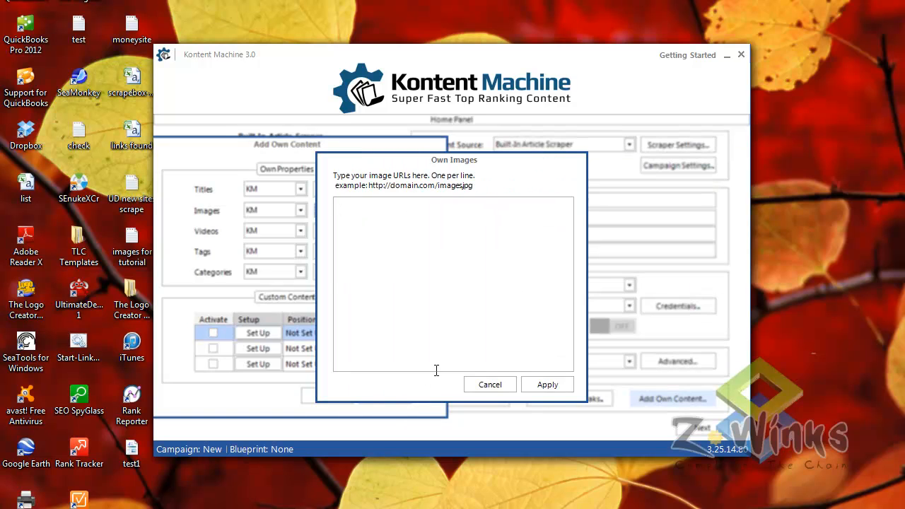
pyautogui.click(500, 390)
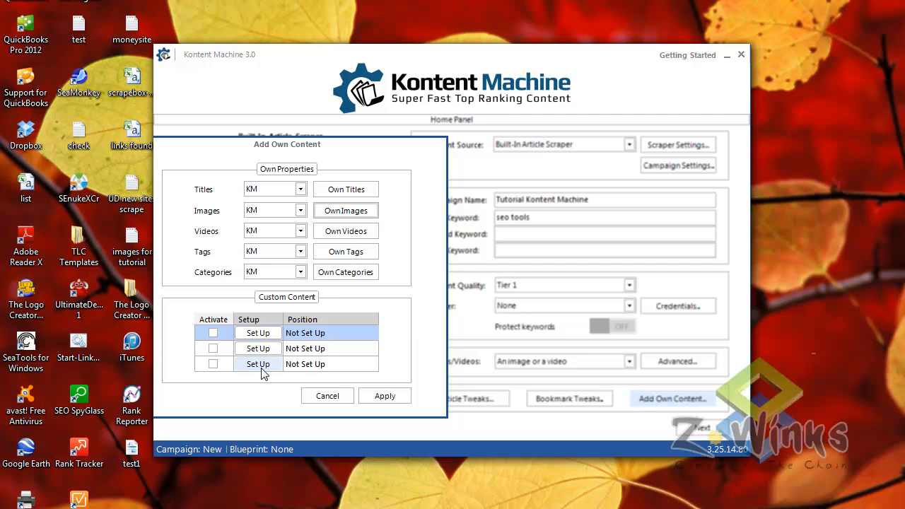
# Step: Open the empty Custom Content 1 editor, then switch to Article Builder in the browser
pyautogui.click(259, 332)
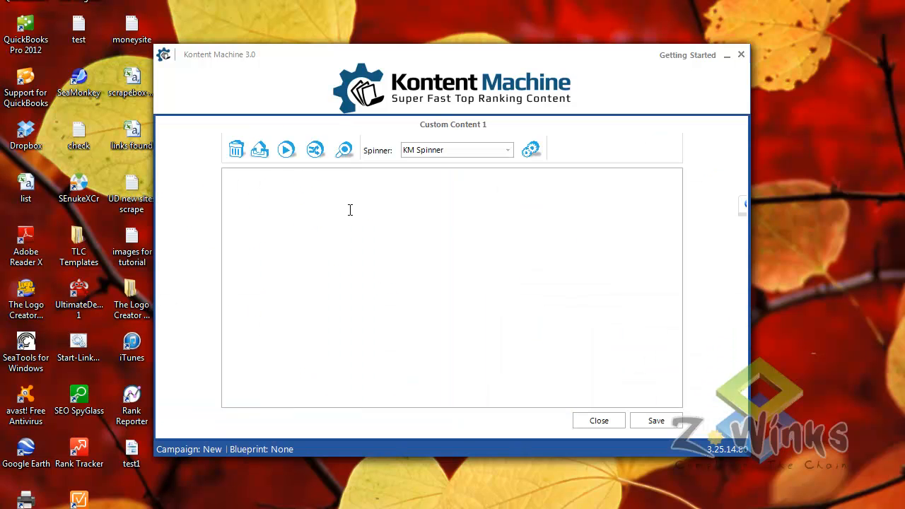
pyautogui.click(223, 173)
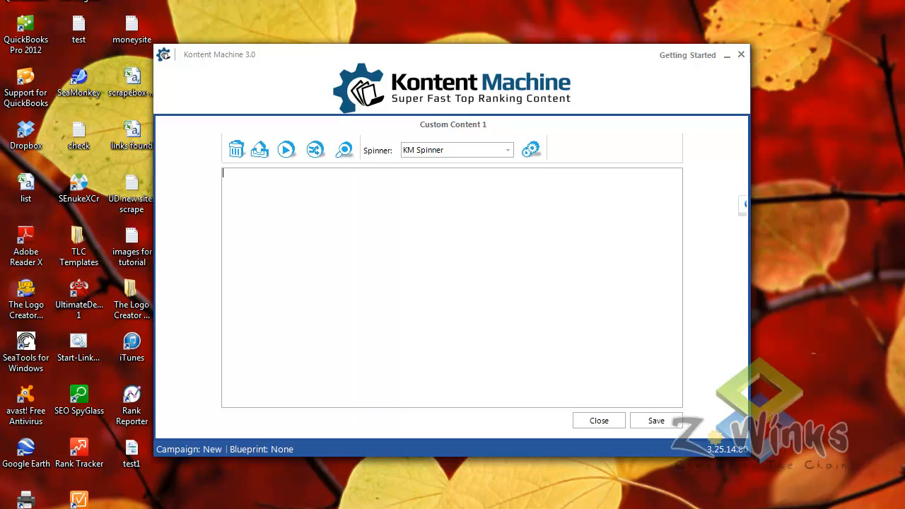
pyautogui.moveTo(167, 508)
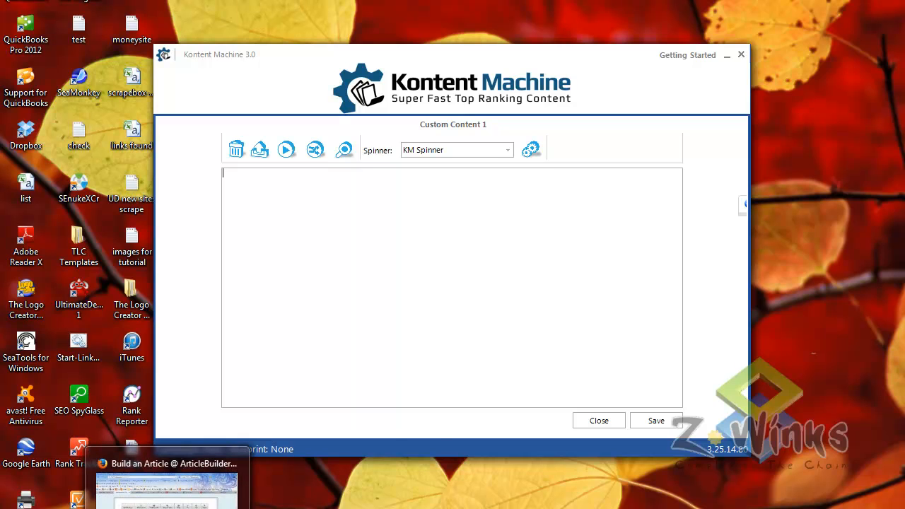
pyautogui.click(167, 489)
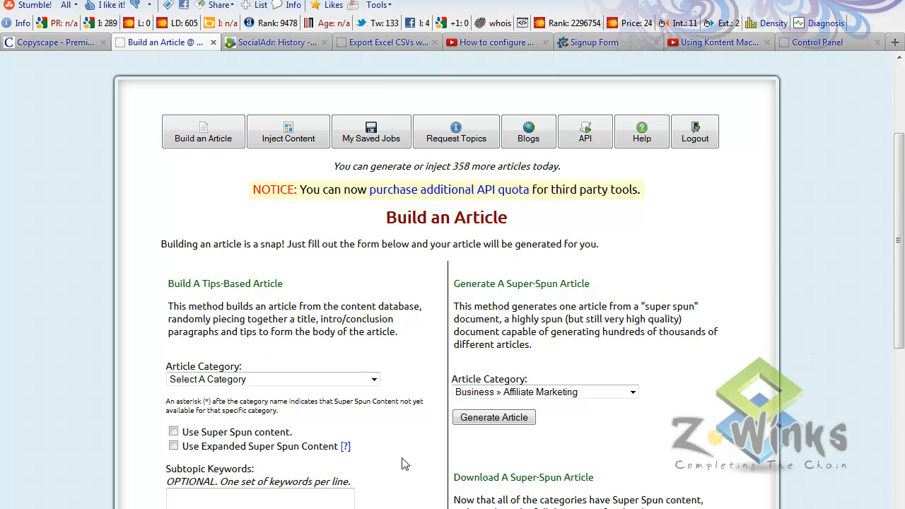
# Step: Choose Business » Search Engine Optimization as the article category
pyautogui.scroll(-4, 401, 463)
pyautogui.click(373, 221)
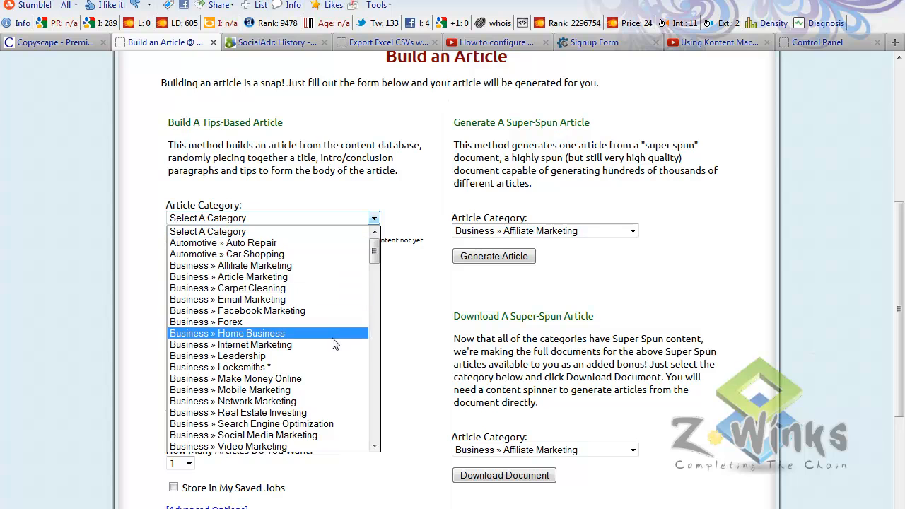
pyautogui.scroll(-1, 374, 267)
pyautogui.scroll(-4, 375, 267)
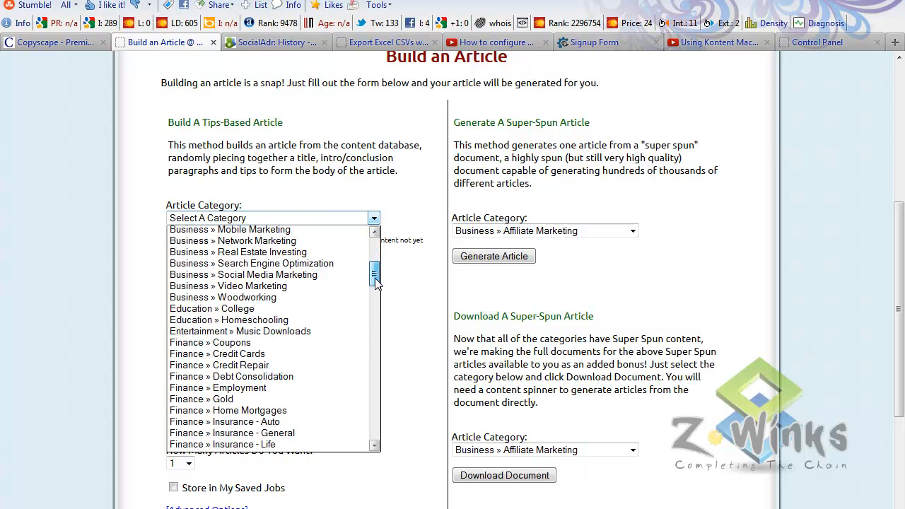
pyautogui.click(338, 266)
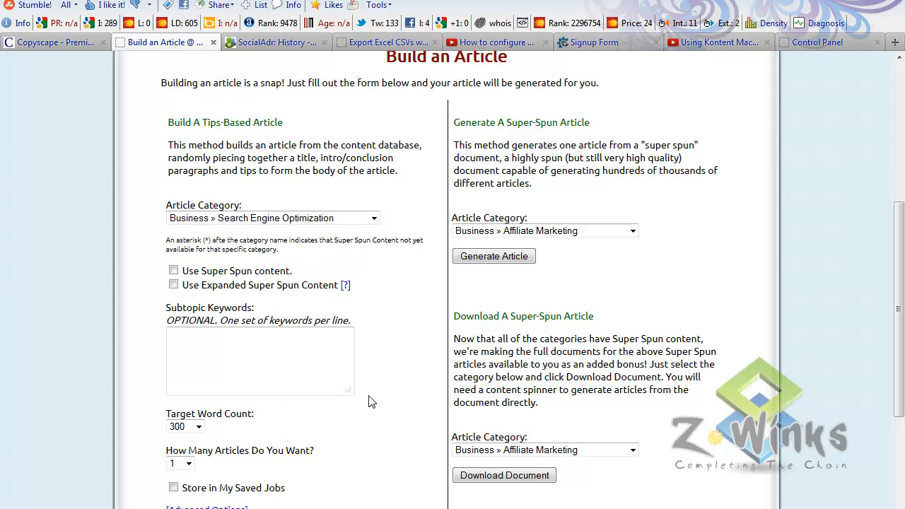
# Step: Enable LSI replacement in Advanced Options, keeping 1 article and spinning-together off
pyautogui.scroll(-3, 318, 407)
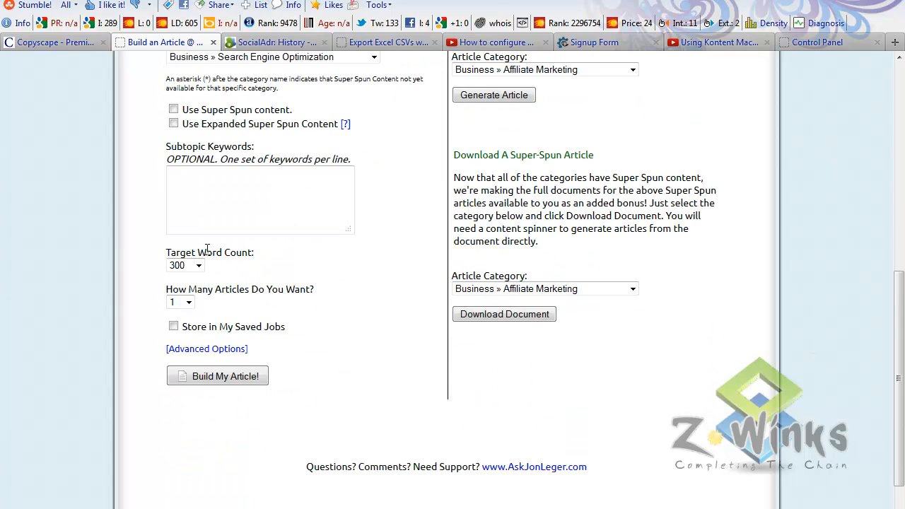
pyautogui.click(205, 349)
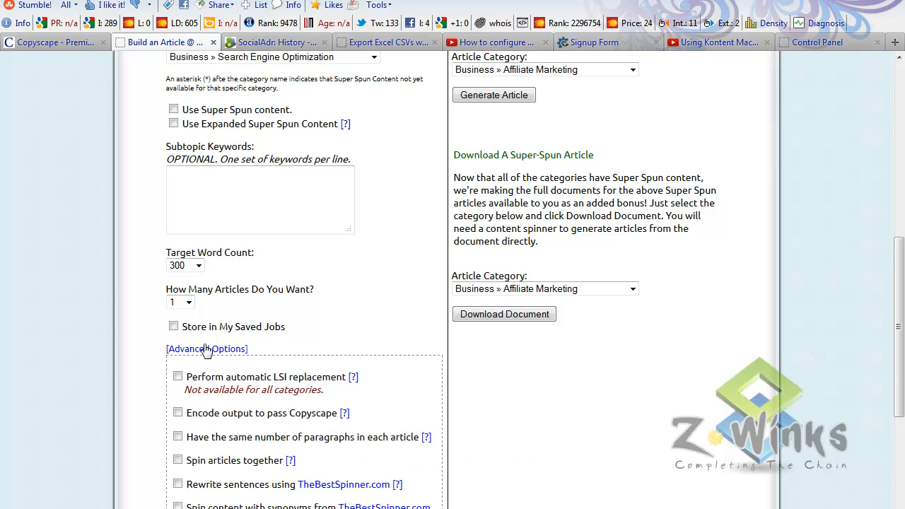
pyautogui.click(177, 376)
pyautogui.scroll(-2, 162, 412)
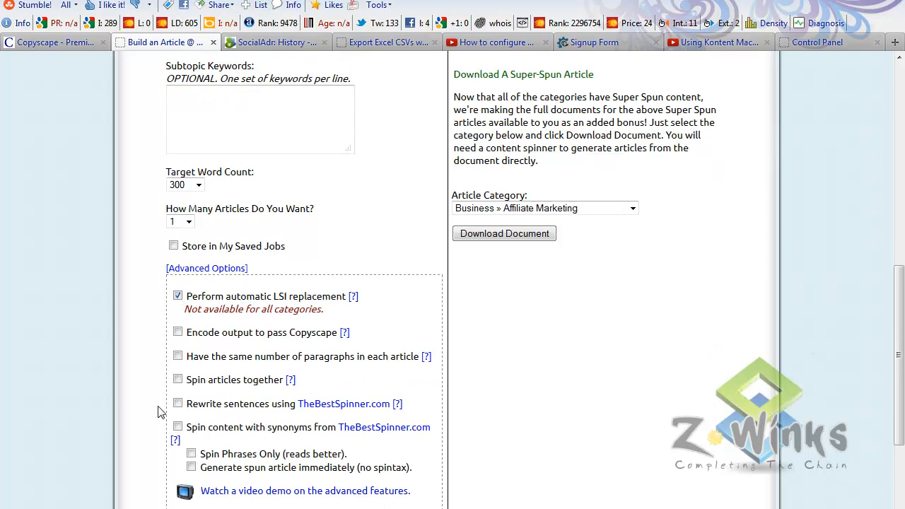
pyautogui.click(177, 379)
pyautogui.click(188, 221)
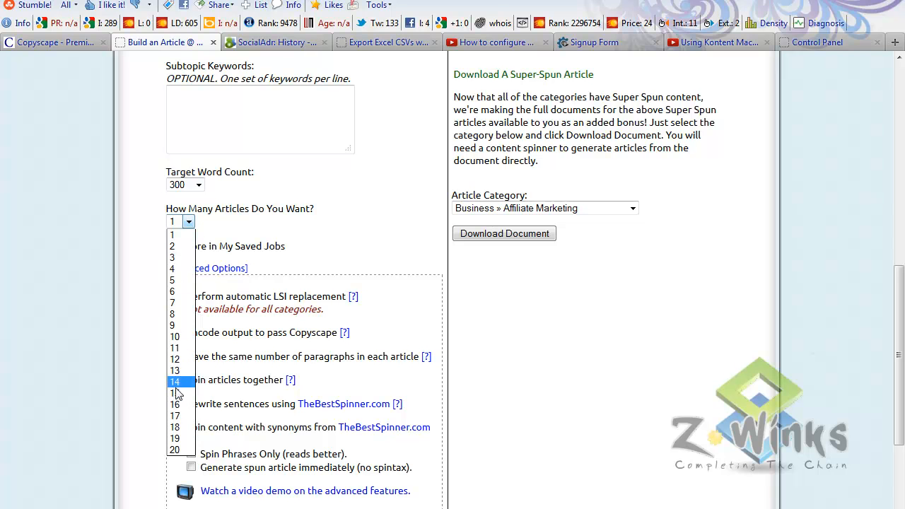
pyautogui.click(142, 307)
pyautogui.click(177, 380)
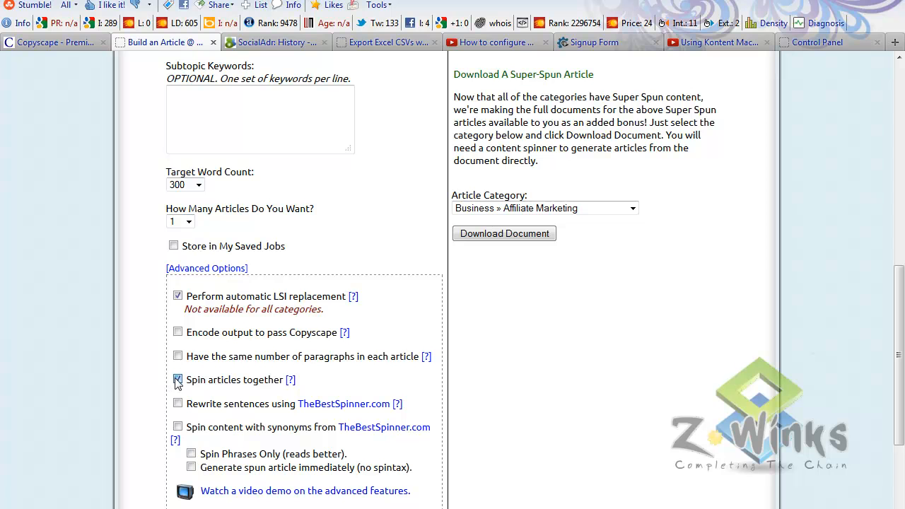
# Step: Build the 329-word Search Engine Optimization article and scroll through it
pyautogui.click(226, 507)
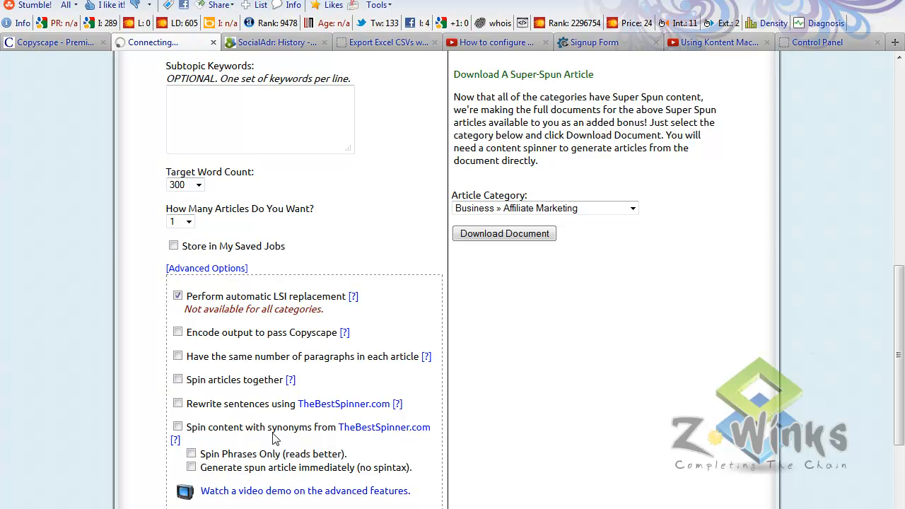
pyautogui.scroll(-4, 530, 321)
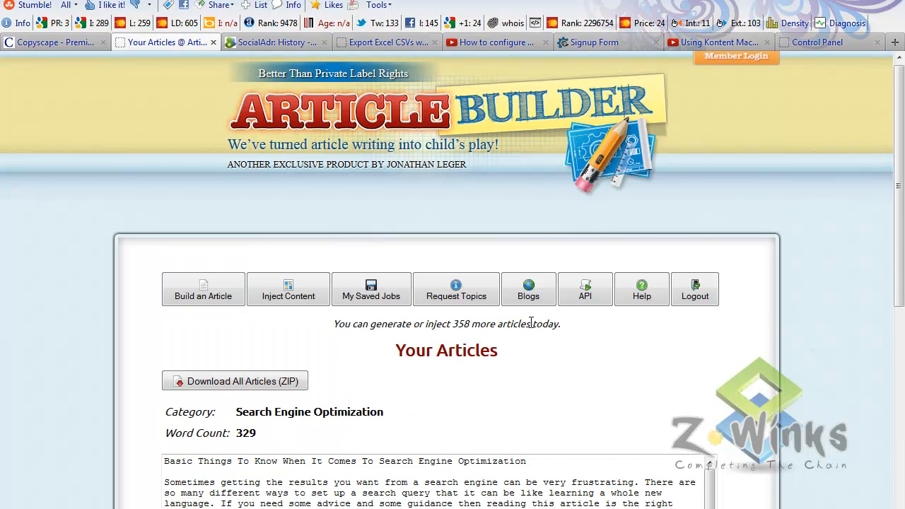
pyautogui.scroll(-1, 347, 409)
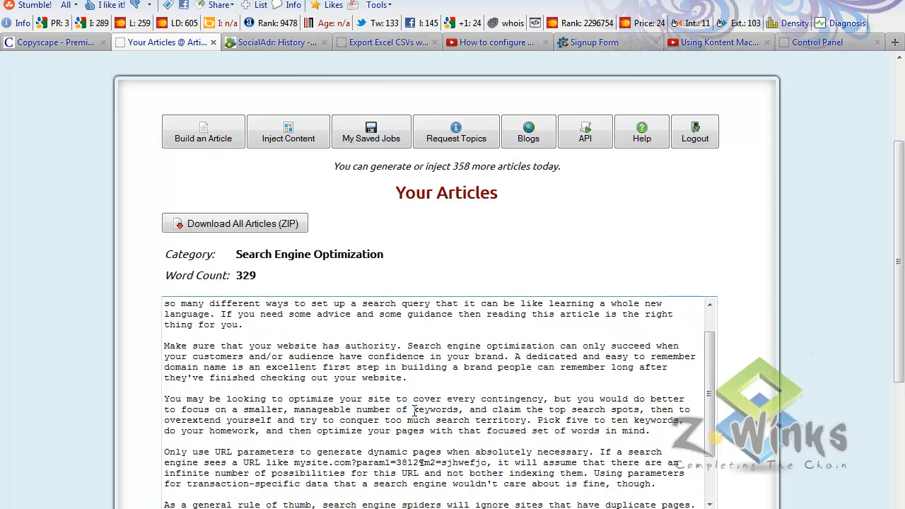
pyautogui.scroll(-1, 538, 431)
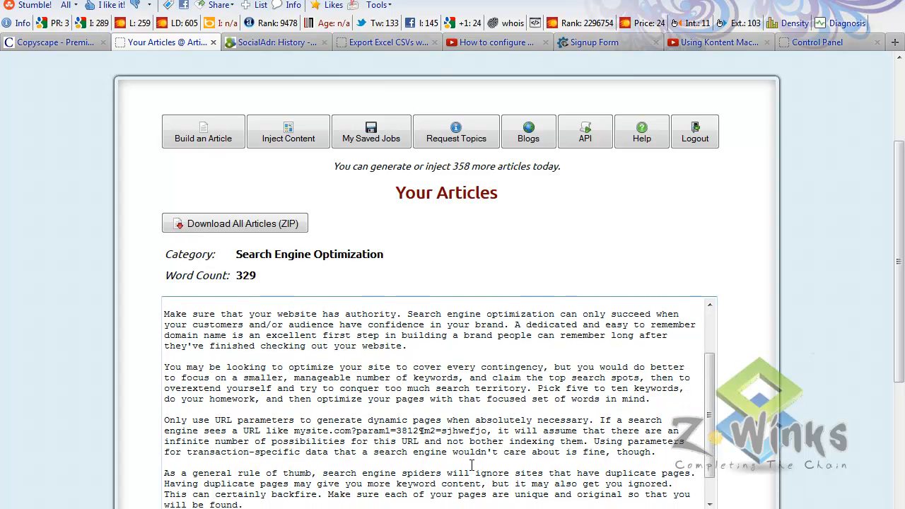
pyautogui.scroll(1, 472, 464)
pyautogui.scroll(1, 471, 464)
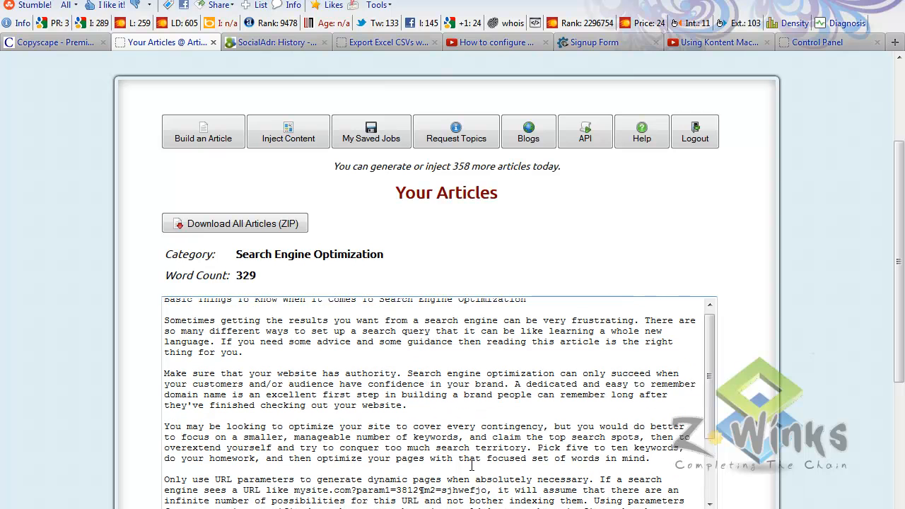
# Step: Copy the paragraph starting 'Make sure that your website has authority'
pyautogui.click(408, 409)
pyautogui.moveTo(217, 404); pyautogui.dragTo(165, 378)
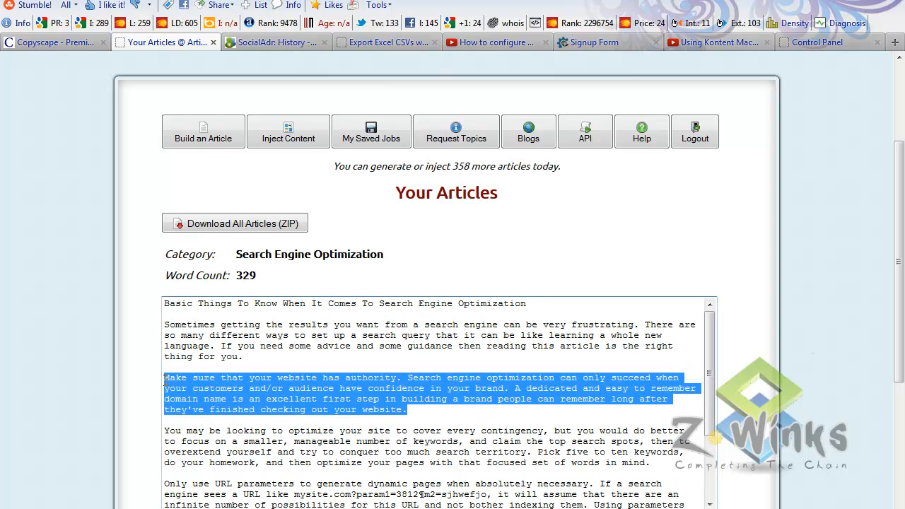
pyautogui.rightClick(169, 377)
pyautogui.click(240, 146)
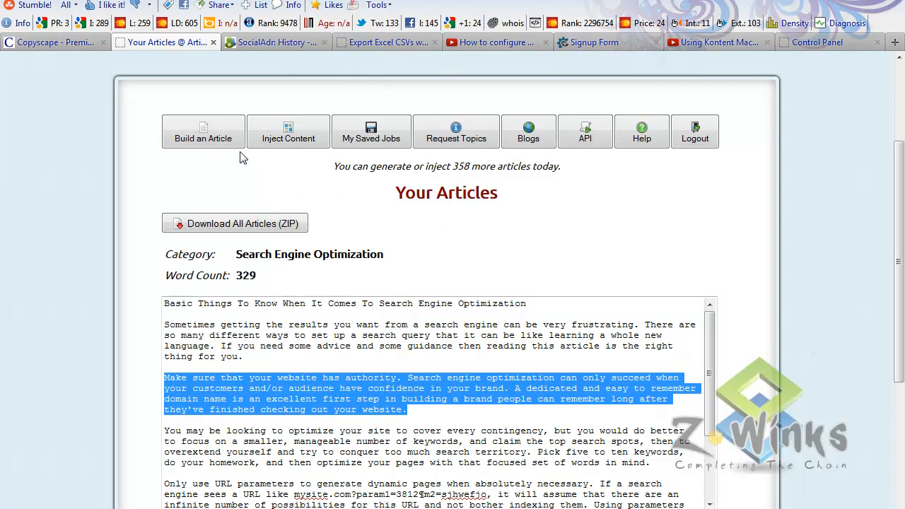
# Step: Paste the copied paragraph as clean text into the Custom Content 1 editor
pyautogui.hotkey('alt', 'Tab')
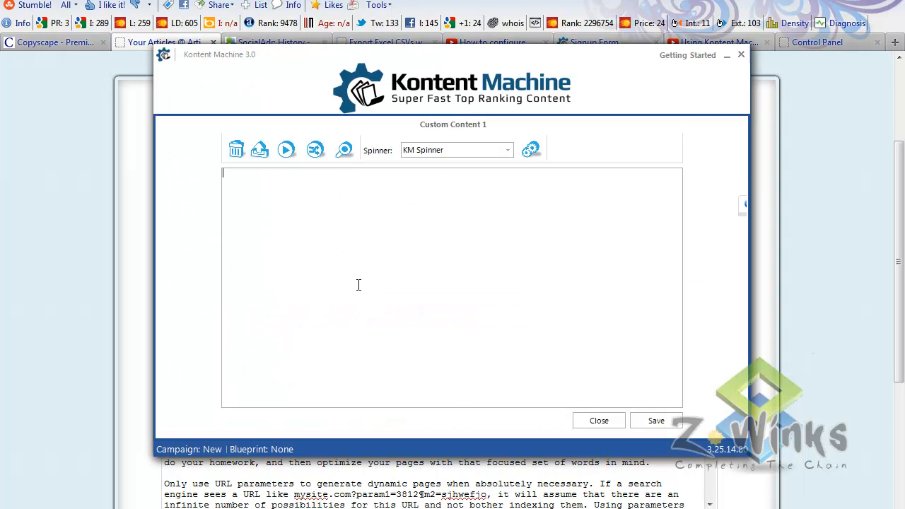
pyautogui.rightClick(277, 204)
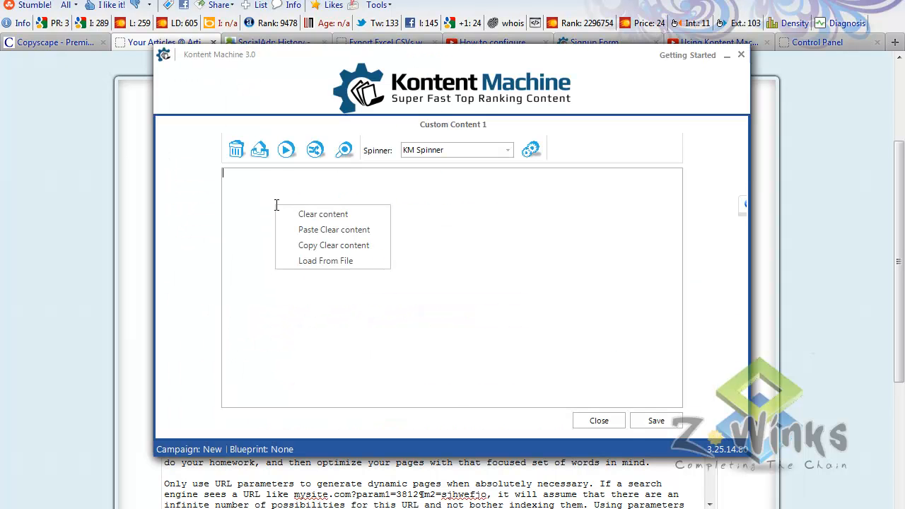
pyautogui.click(305, 230)
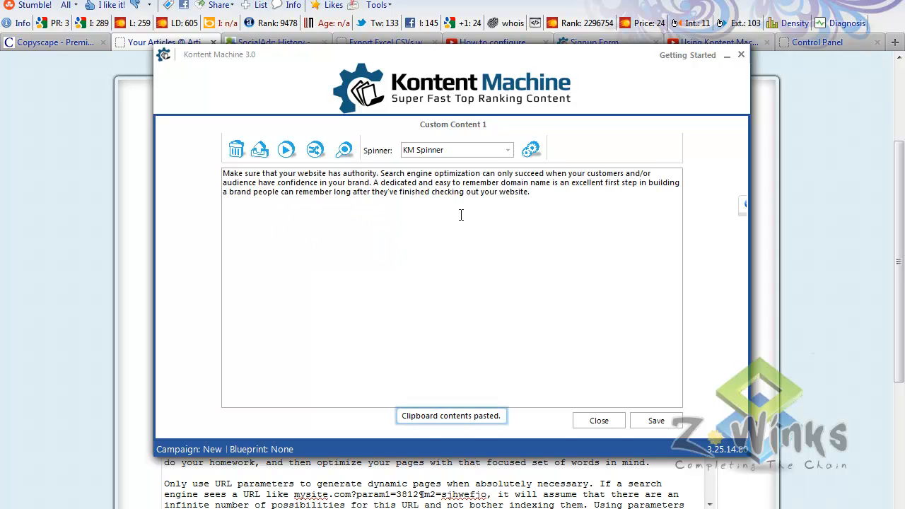
# Step: Keep KM Spinner, save the slot, activate it at article beginning, and apply
pyautogui.click(508, 150)
pyautogui.click(578, 214)
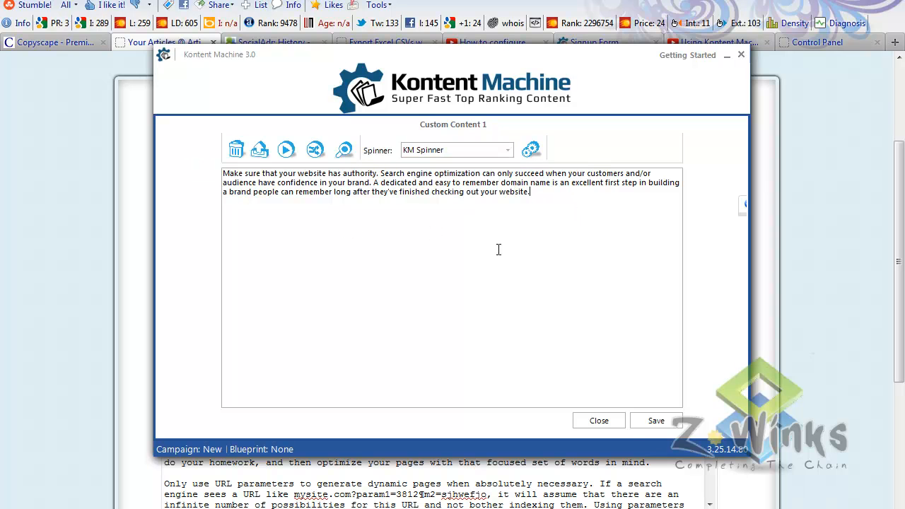
pyautogui.click(658, 422)
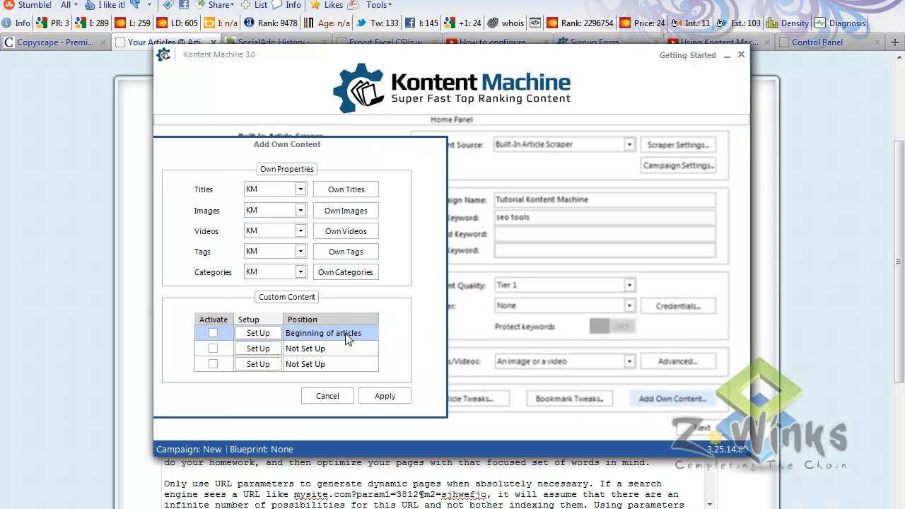
pyautogui.click(213, 333)
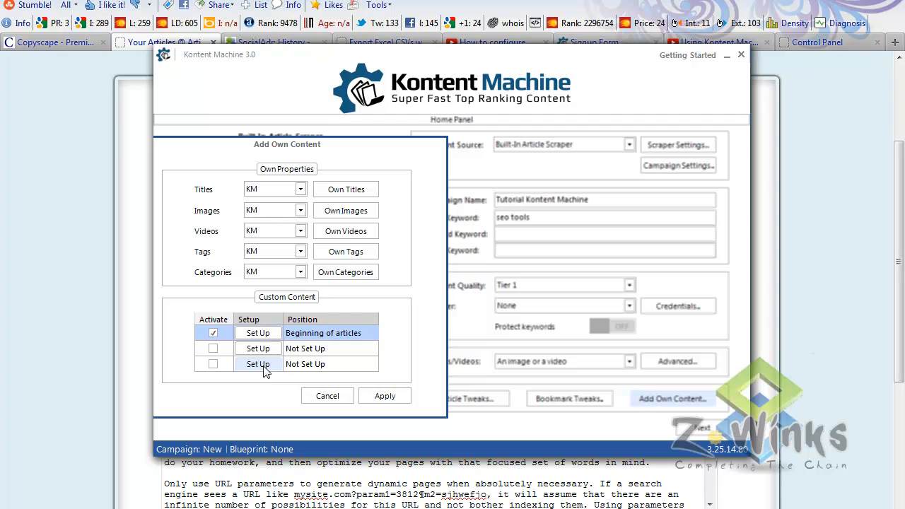
pyautogui.click(385, 396)
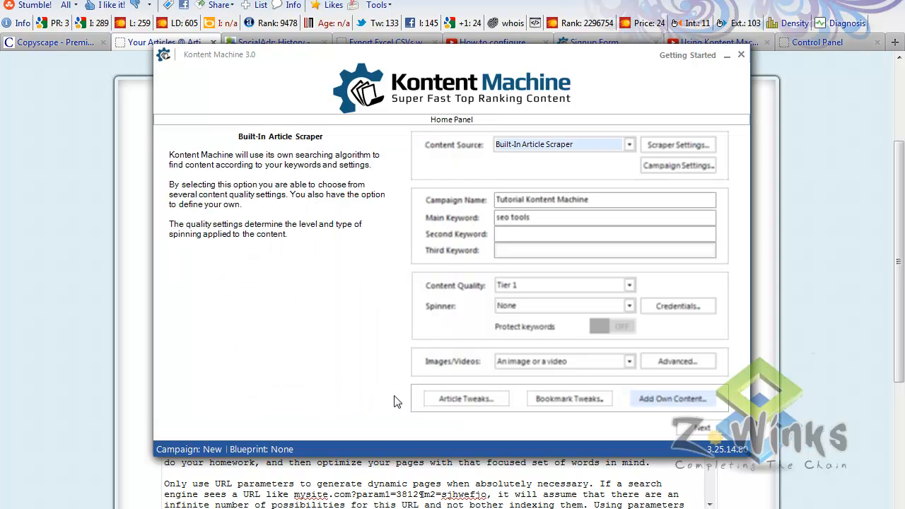
# Step: Recheck and reapply the own-content settings, then continue to the link settings page
pyautogui.click(671, 399)
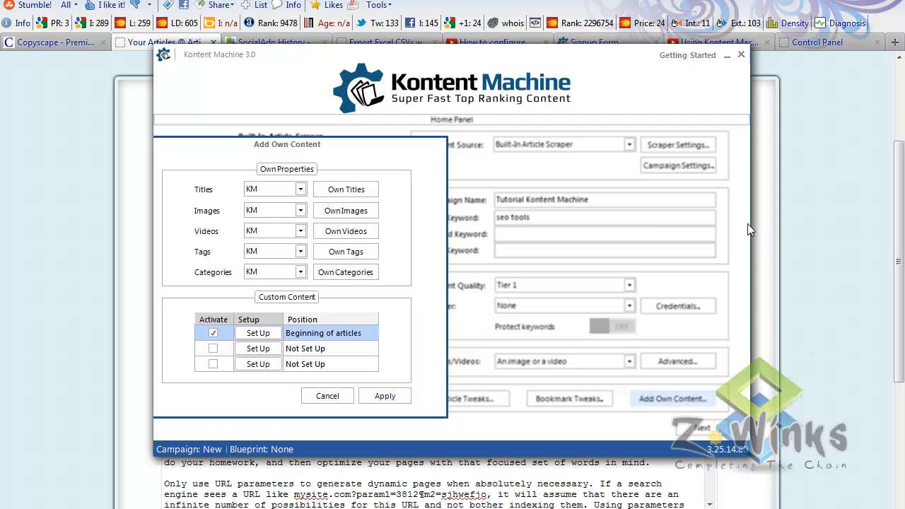
pyautogui.click(386, 395)
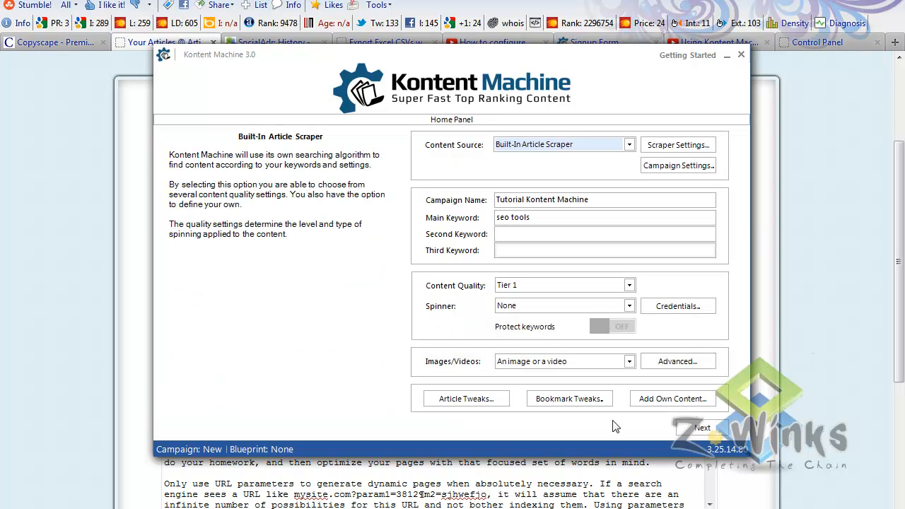
pyautogui.click(702, 430)
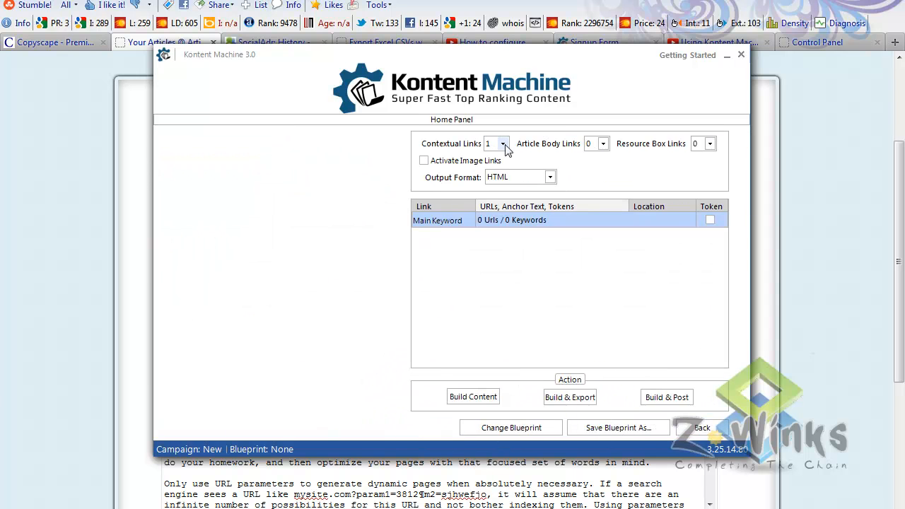
# Step: Set article body links to 1 and give the main keyword link the zwinks.org URL and keyword 'seo tools'
pyautogui.click(602, 145)
pyautogui.click(596, 170)
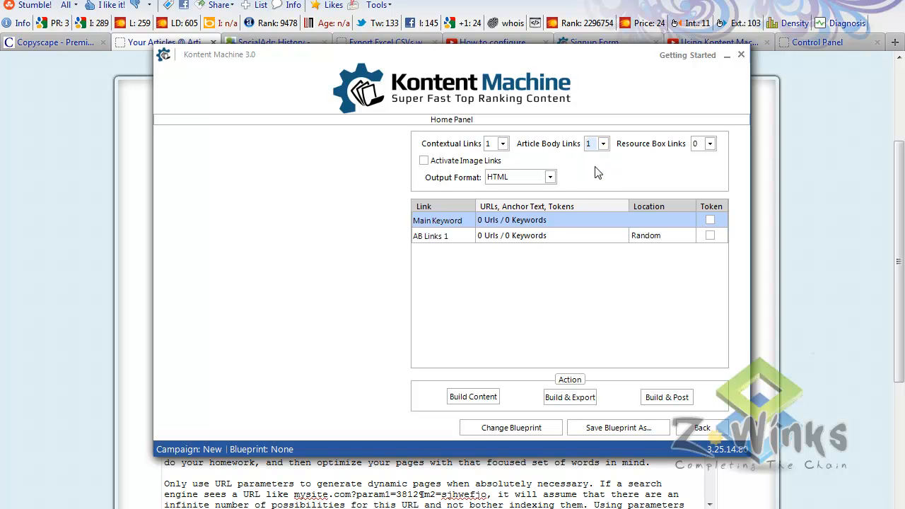
pyautogui.doubleClick(513, 220)
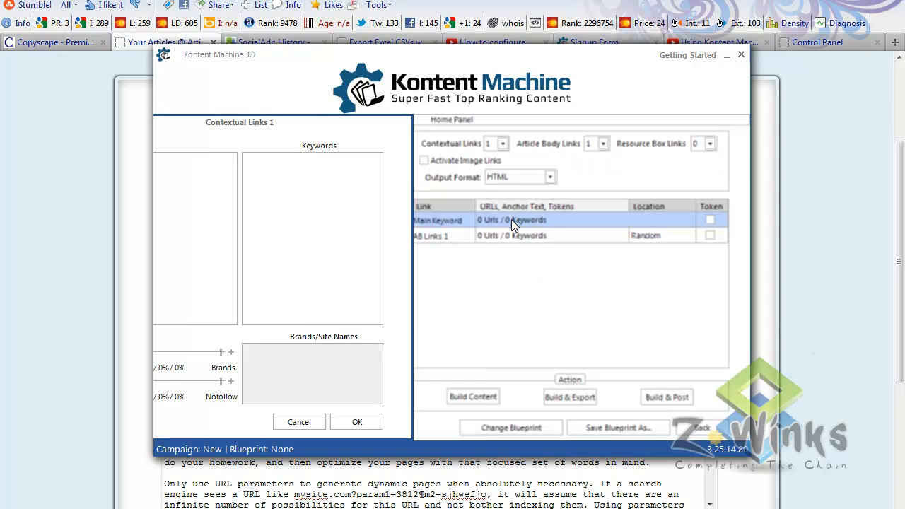
pyautogui.click(201, 189)
pyautogui.write('httop')
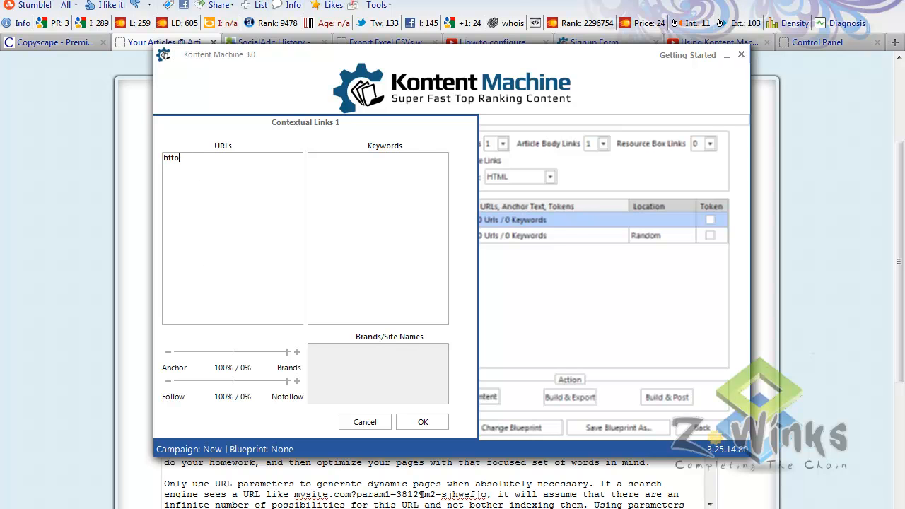
pyautogui.write('//zwinks.org')
pyautogui.write('seo tools')
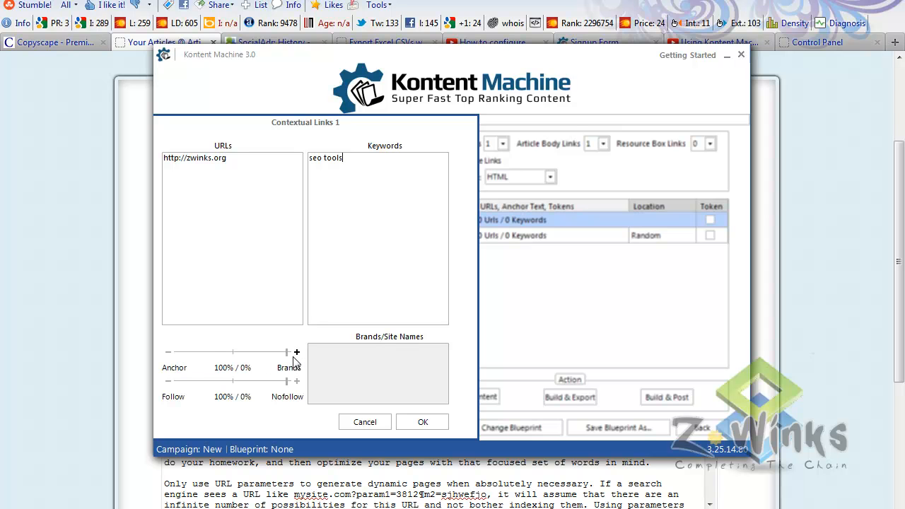
# Step: Give brands a share of the anchors, add Zwinks.org and a second brand name, and set 80% follow
pyautogui.moveTo(287, 358); pyautogui.dragTo(254, 357)
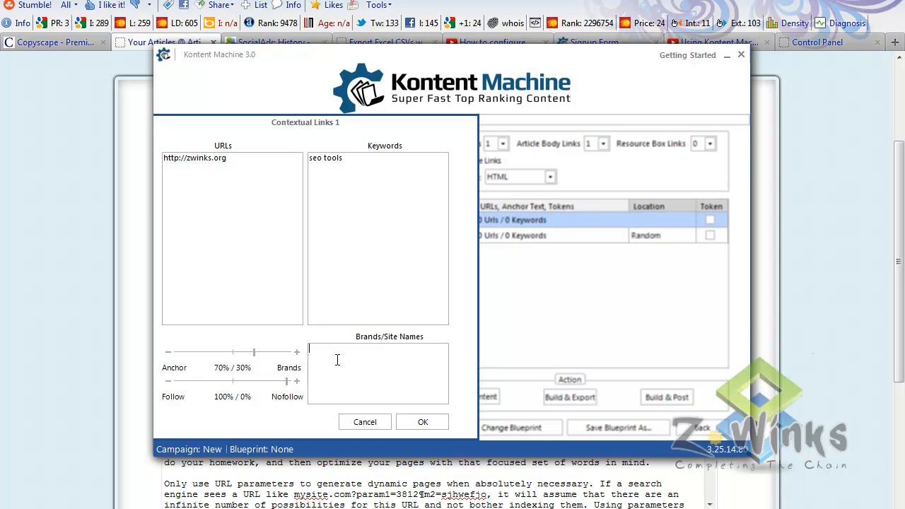
pyautogui.write('Zwinks.org')
pyautogui.write('dwight')
pyautogui.press('BackSpace')
pyautogui.press('BackSpace')
pyautogui.press('BackSpace')
pyautogui.press('BackSpace')
pyautogui.press('BackSpace')
pyautogui.press('BackSpace')
pyautogui.write('Dwight Cocran')
pyautogui.press('Return')
pyautogui.moveTo(286, 382); pyautogui.dragTo(273, 385)
pyautogui.click(431, 422)
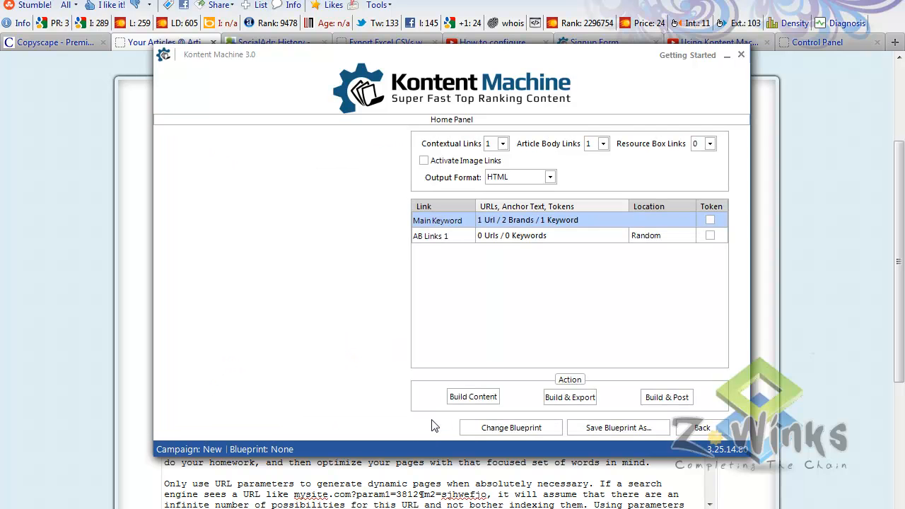
# Step: Download authority-website URLs for the keyword 'seo' into the Article Body Links 1 URL list
pyautogui.doubleClick(537, 238)
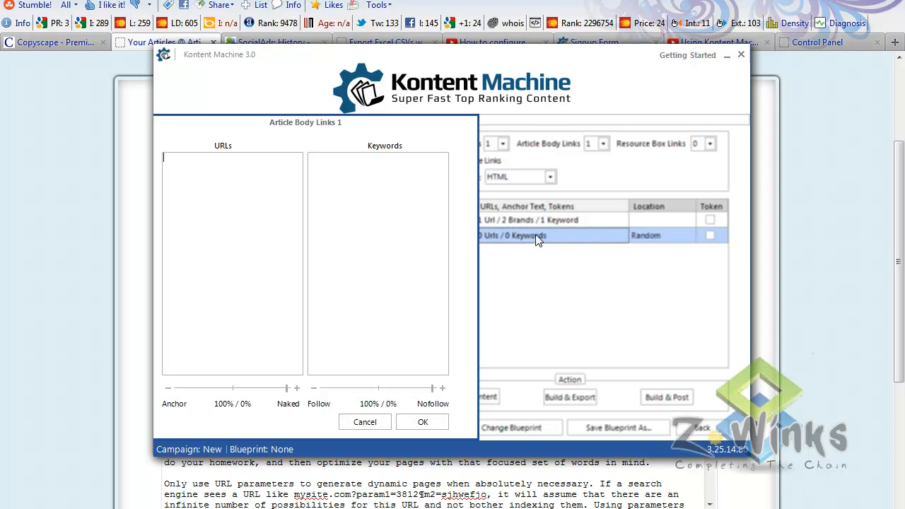
pyautogui.rightClick(217, 174)
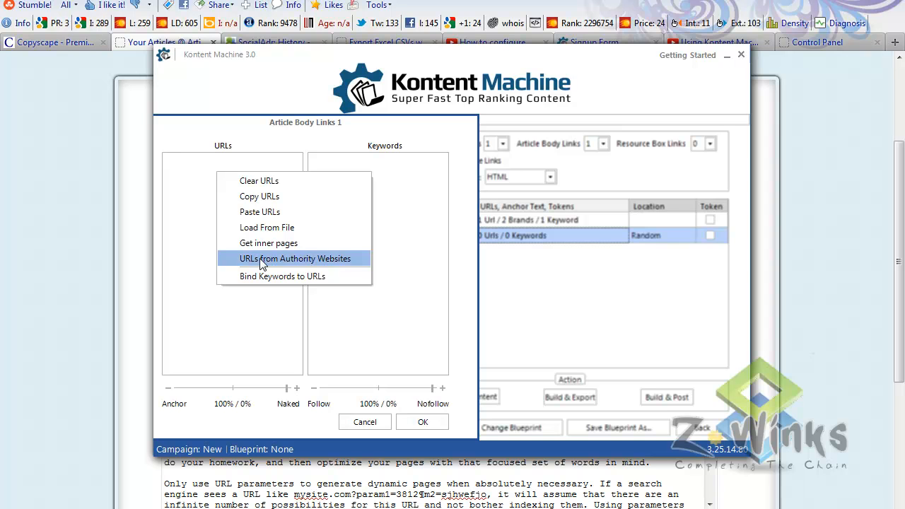
pyautogui.click(261, 261)
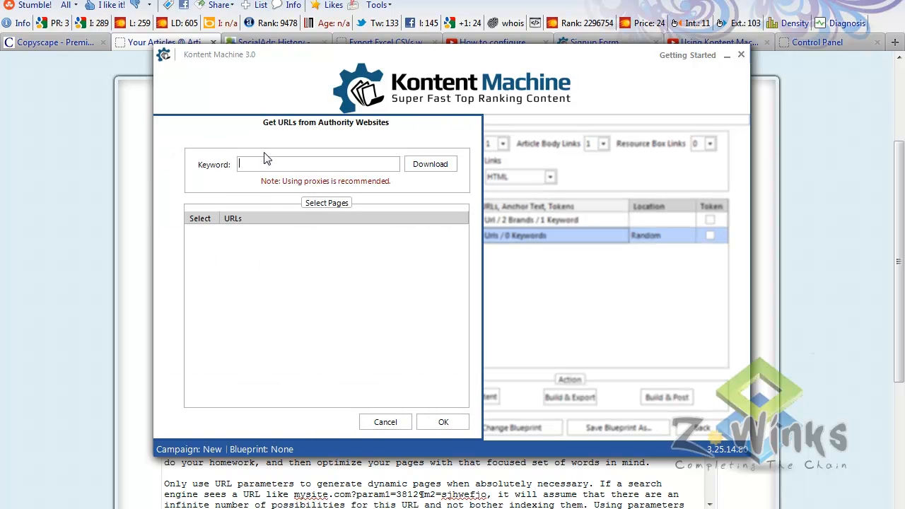
pyautogui.write('seo')
pyautogui.click(431, 164)
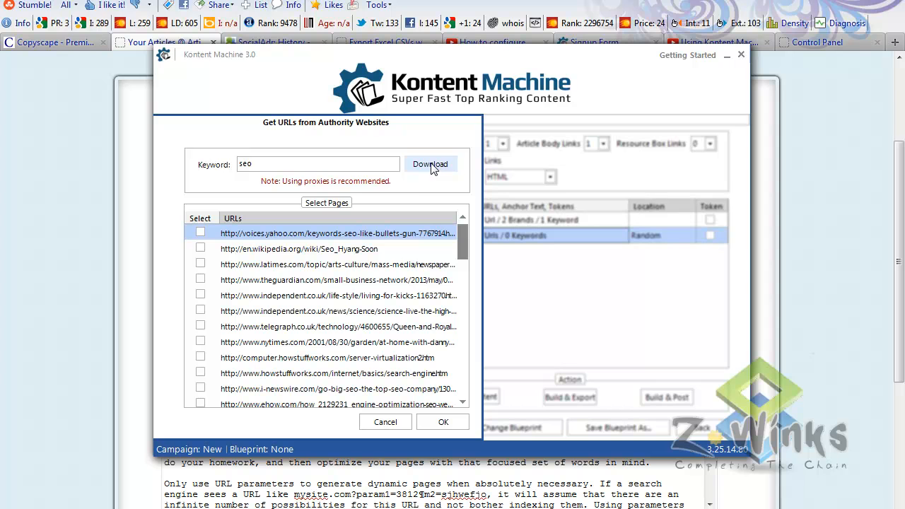
# Step: Add seven URLs from Yahoo Voices, Wikipedia, LA Times, Guardian, Independent (two) and Telegraph
pyautogui.click(200, 232)
pyautogui.click(200, 248)
pyautogui.click(200, 264)
pyautogui.click(200, 280)
pyautogui.click(200, 296)
pyautogui.click(200, 311)
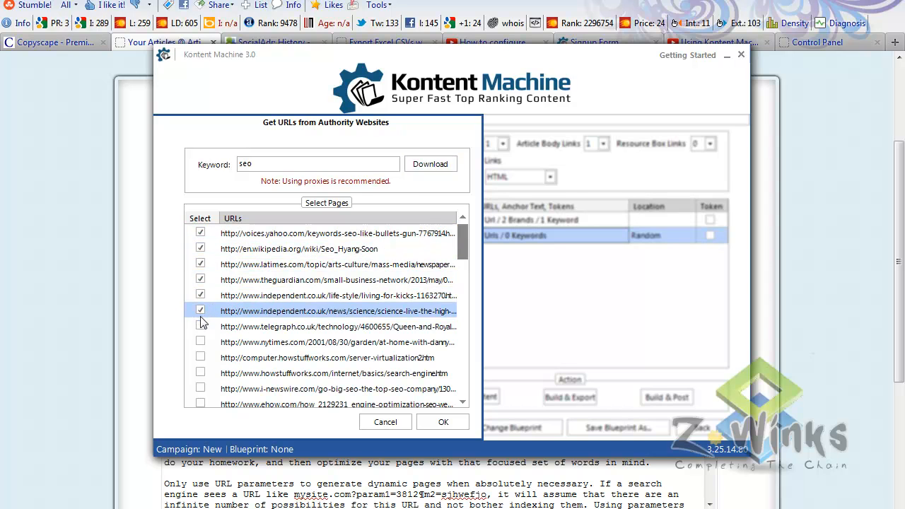
pyautogui.click(200, 326)
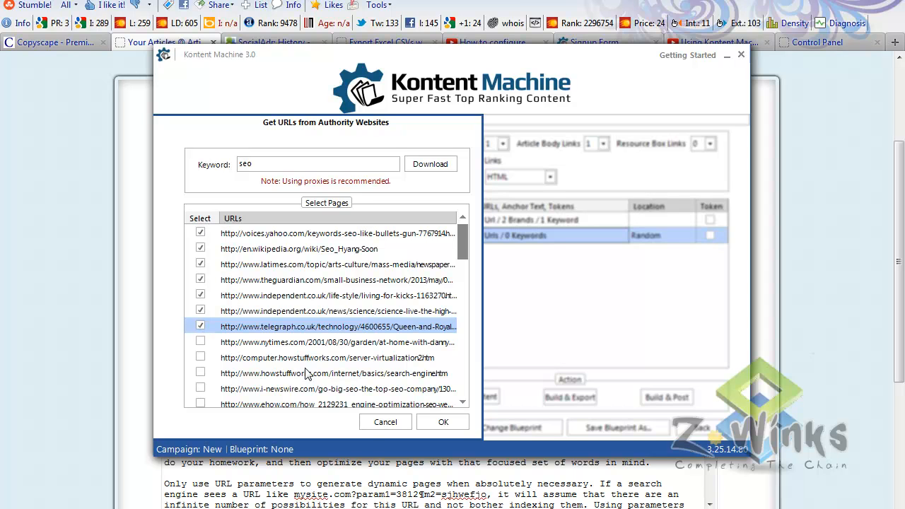
pyautogui.click(443, 421)
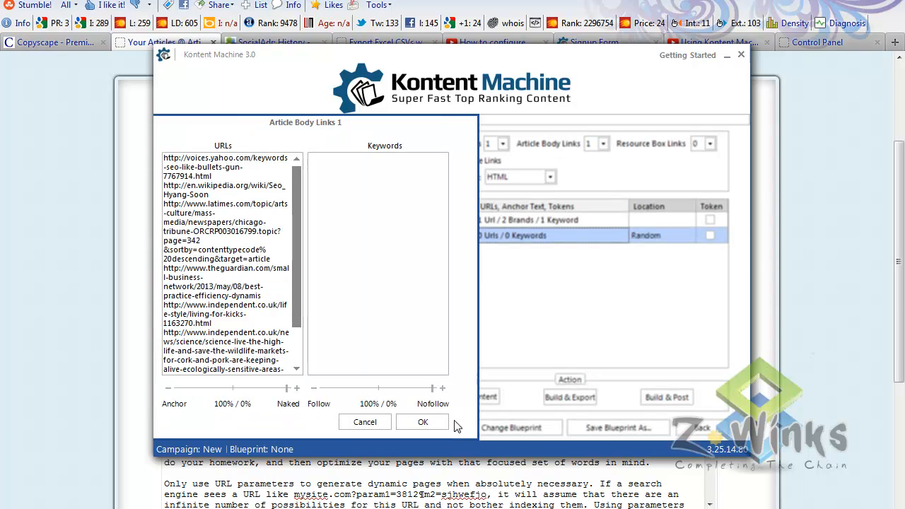
# Step: Fetch ten generic anchor text phrases for the keyword list
pyautogui.rightClick(354, 176)
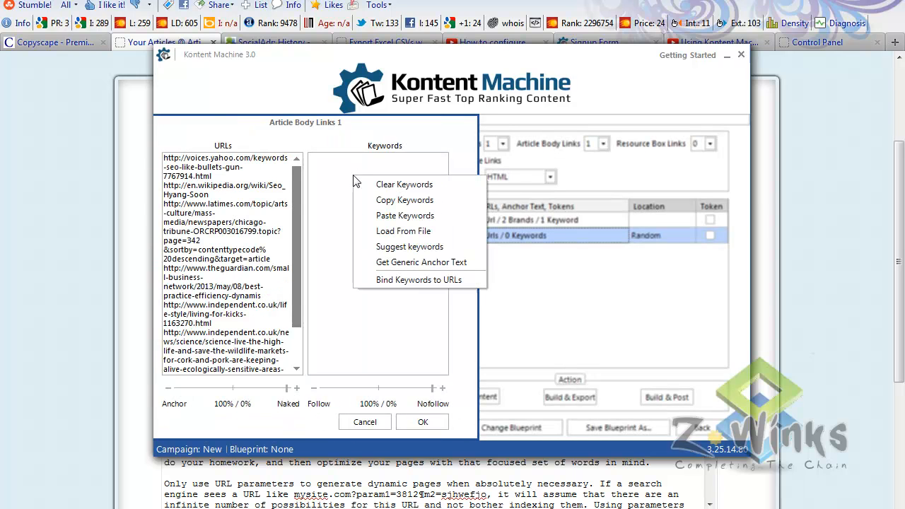
pyautogui.click(410, 264)
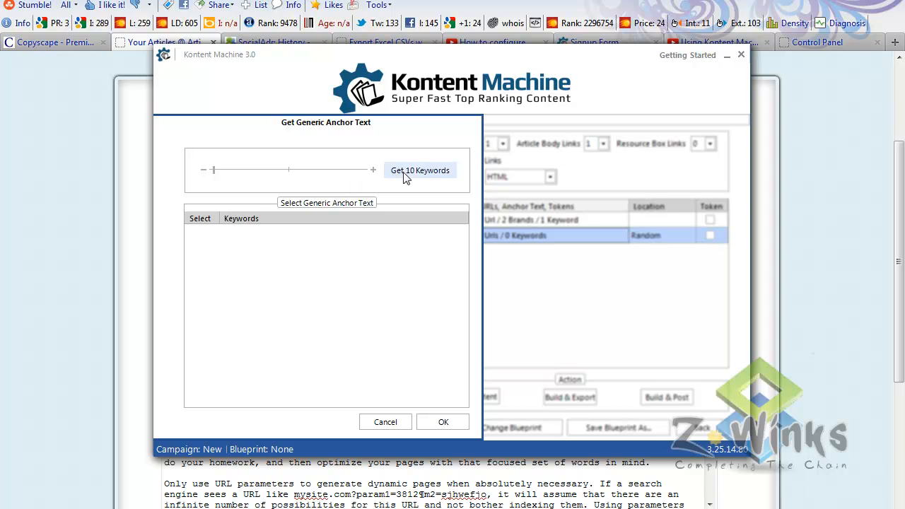
pyautogui.click(374, 170)
pyautogui.click(374, 170)
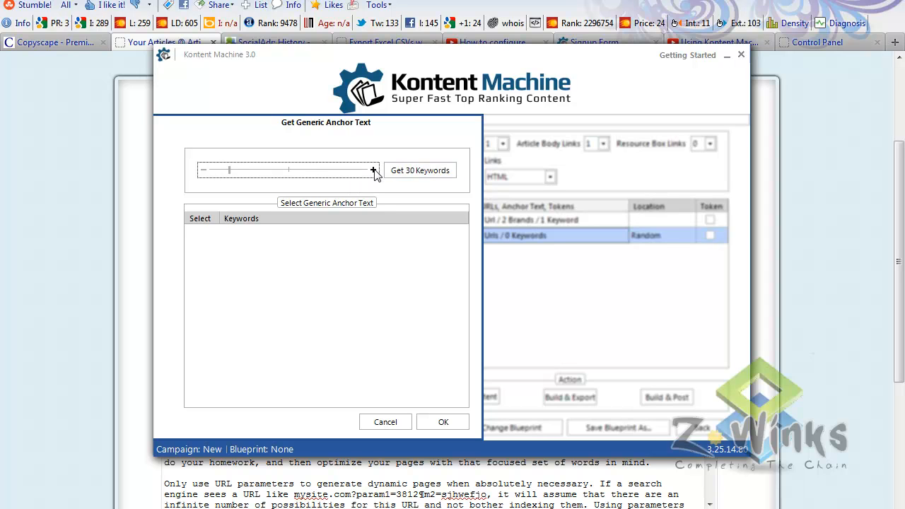
pyautogui.click(202, 171)
pyautogui.click(202, 172)
pyautogui.click(422, 174)
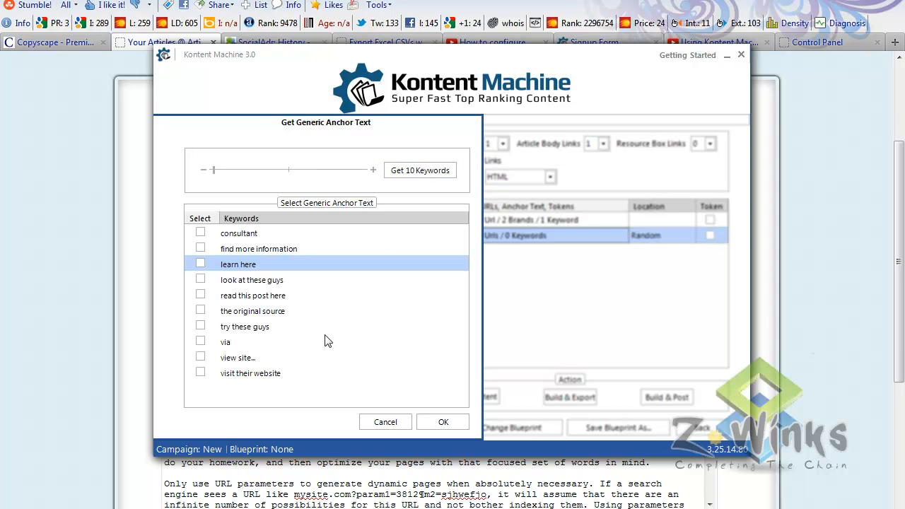
# Step: Add all ten phrases, like 'learn here', 'via' and 'consultant', and confirm the article body links
pyautogui.click(200, 233)
pyautogui.click(201, 248)
pyautogui.click(200, 265)
pyautogui.click(200, 279)
pyautogui.click(201, 296)
pyautogui.click(201, 311)
pyautogui.click(201, 327)
pyautogui.click(200, 342)
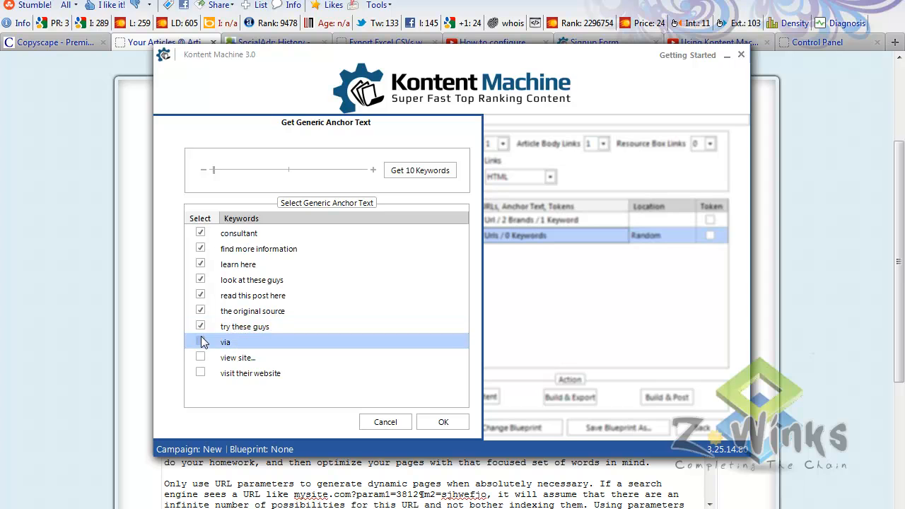
pyautogui.click(201, 357)
pyautogui.click(200, 373)
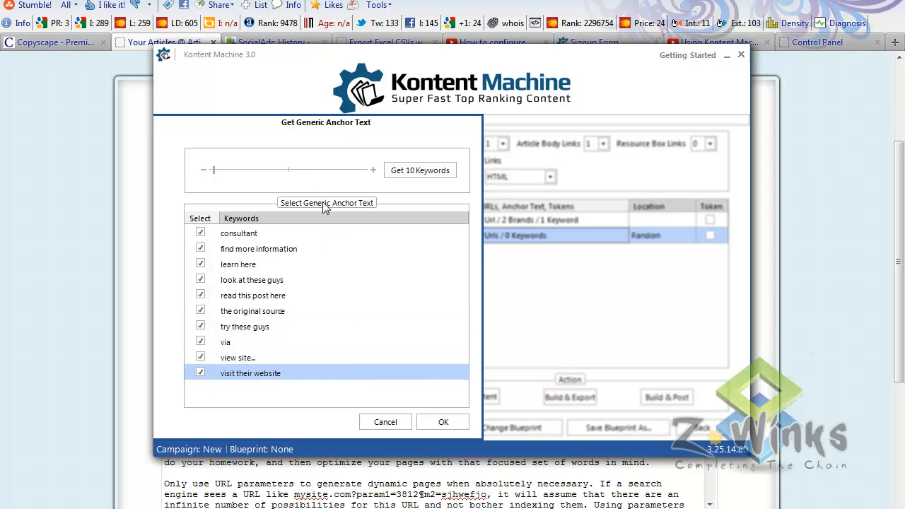
pyautogui.click(452, 424)
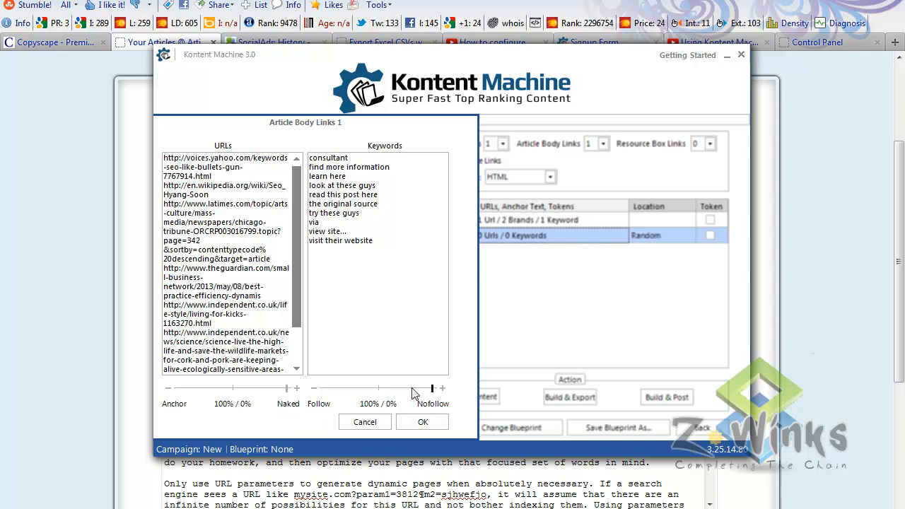
pyautogui.click(422, 422)
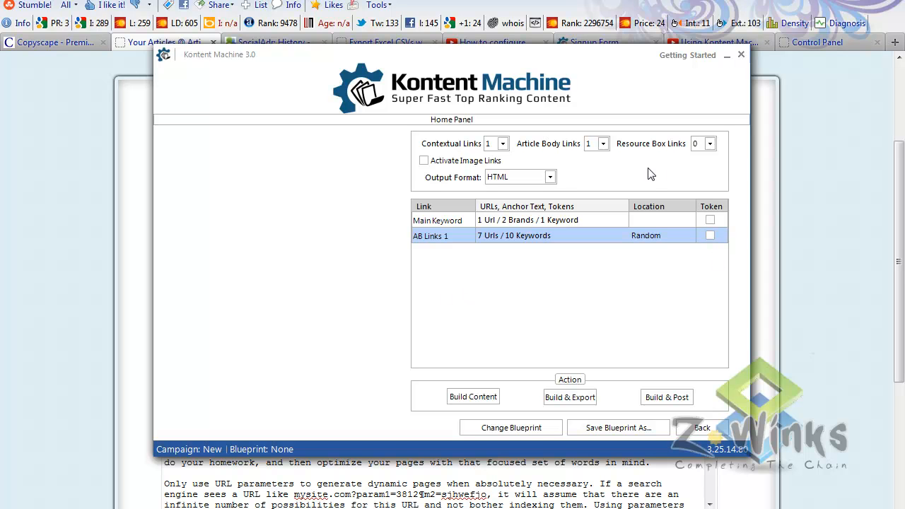
pyautogui.click(450, 165)
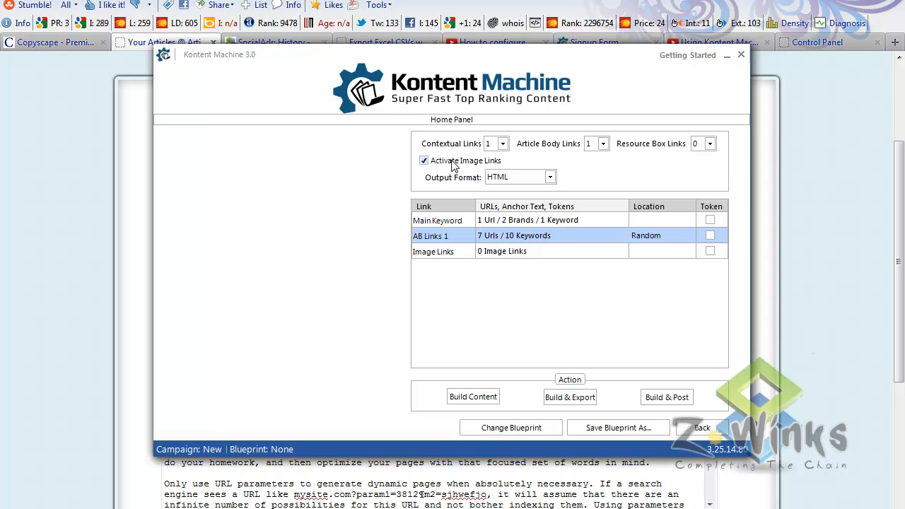
pyautogui.doubleClick(506, 257)
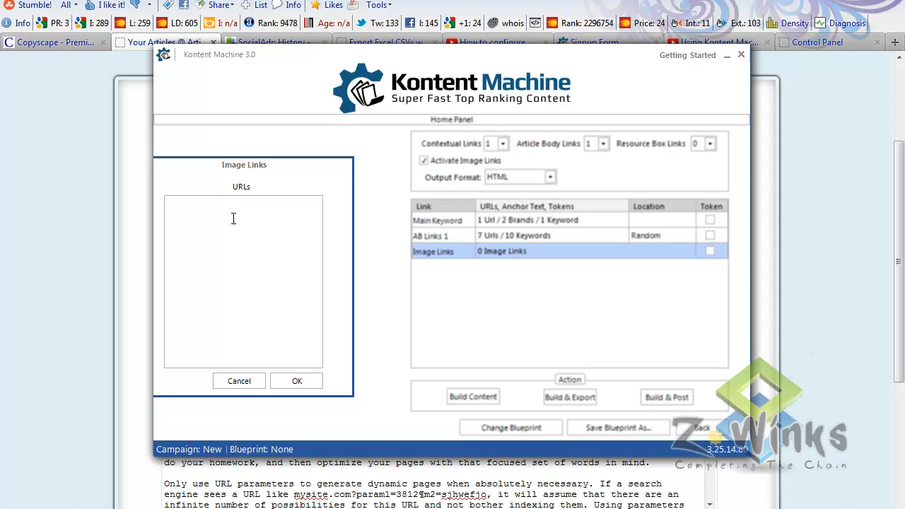
pyautogui.click(239, 381)
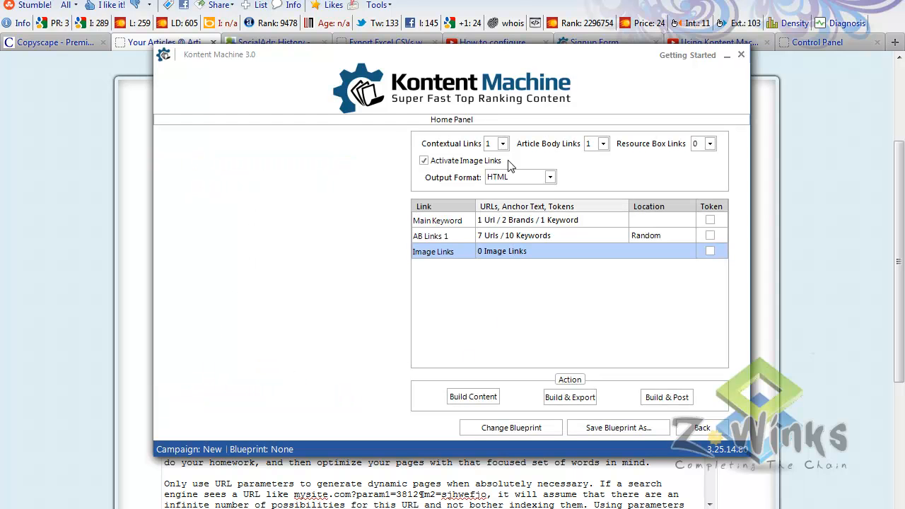
pyautogui.click(439, 164)
pyautogui.click(551, 178)
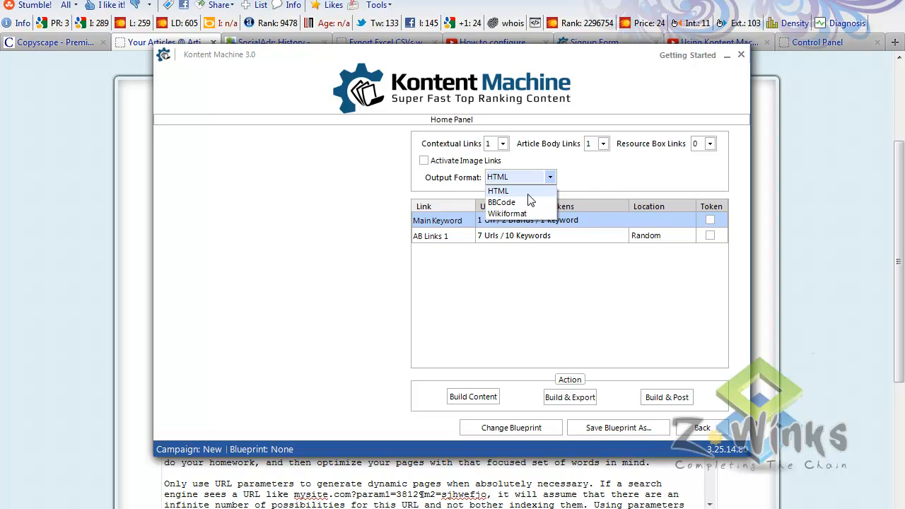
pyautogui.click(592, 178)
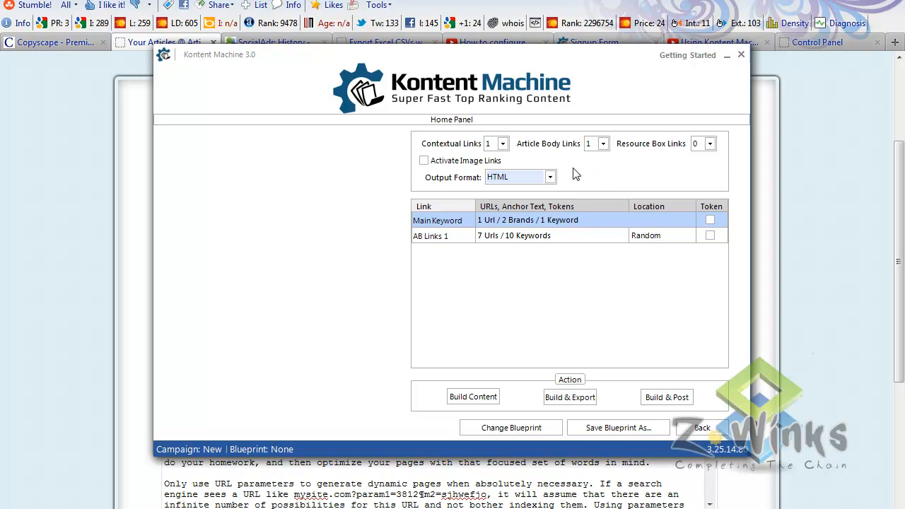
pyautogui.click(550, 178)
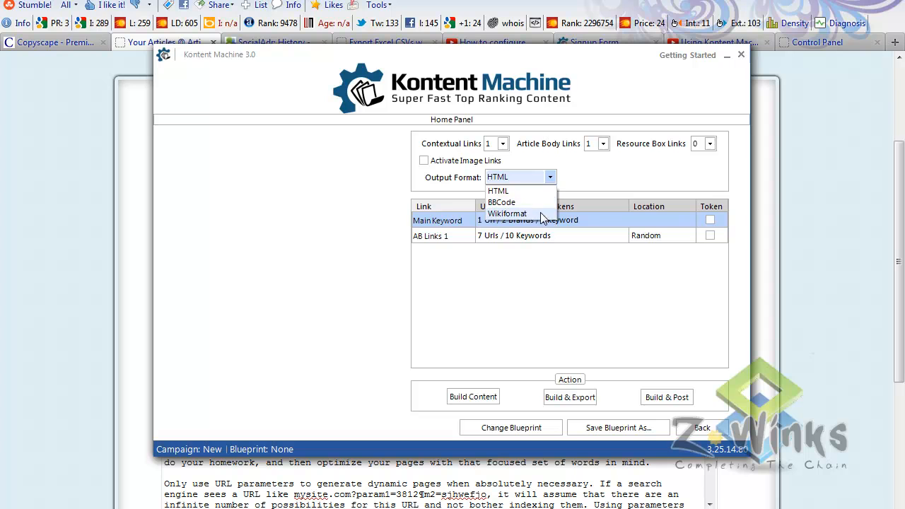
pyautogui.click(596, 178)
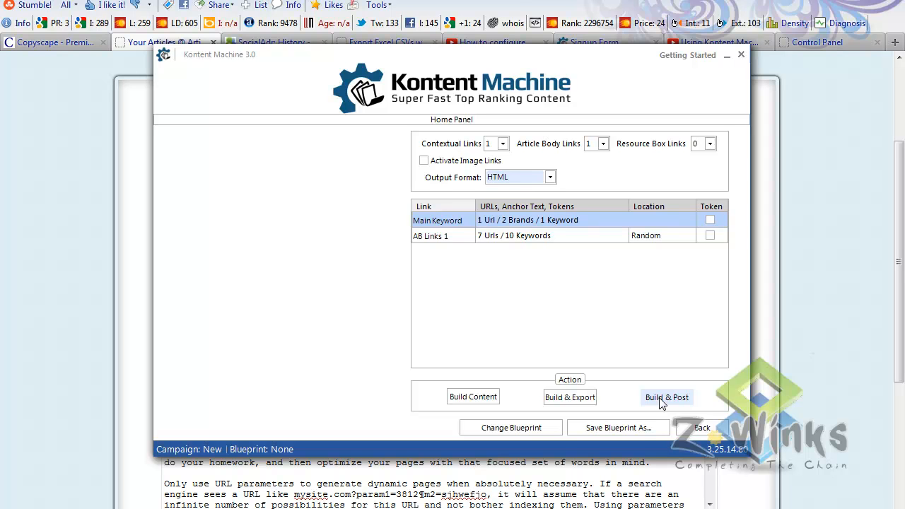
# Step: Bring up the export options and review the export templates without changing them
pyautogui.click(575, 398)
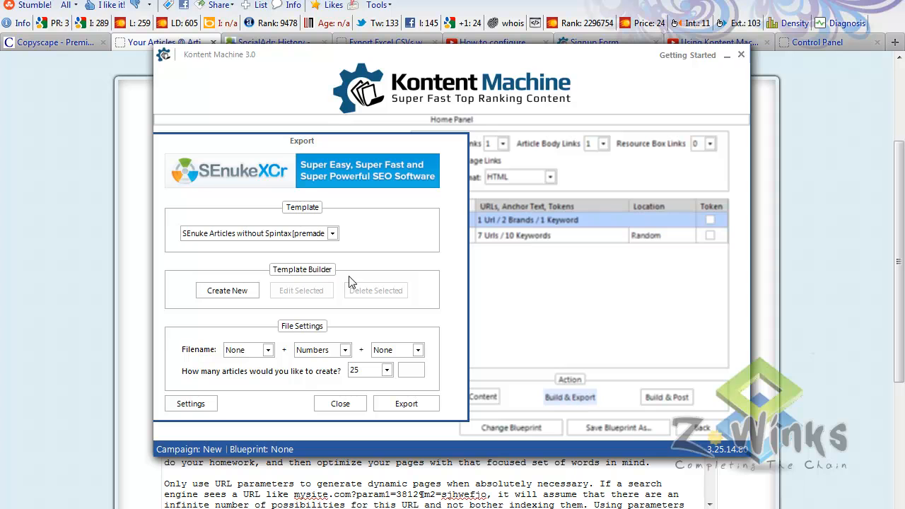
pyautogui.click(331, 234)
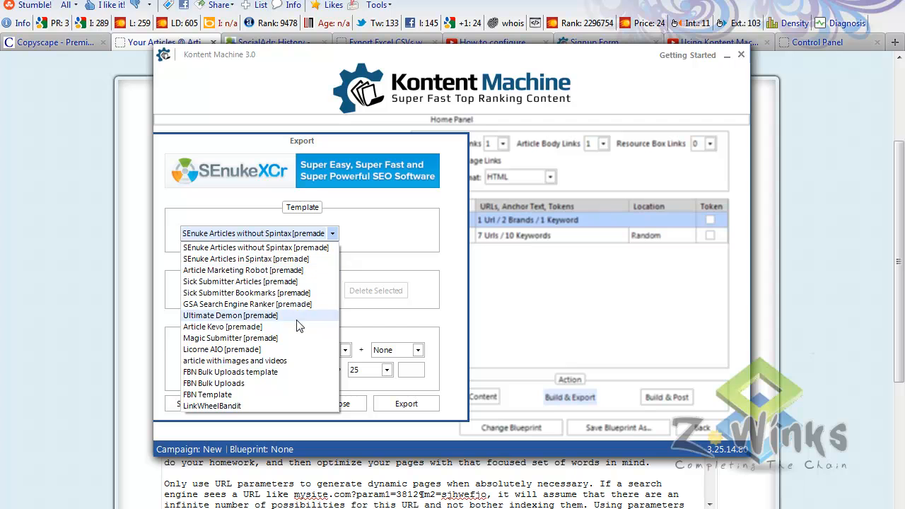
pyautogui.click(400, 255)
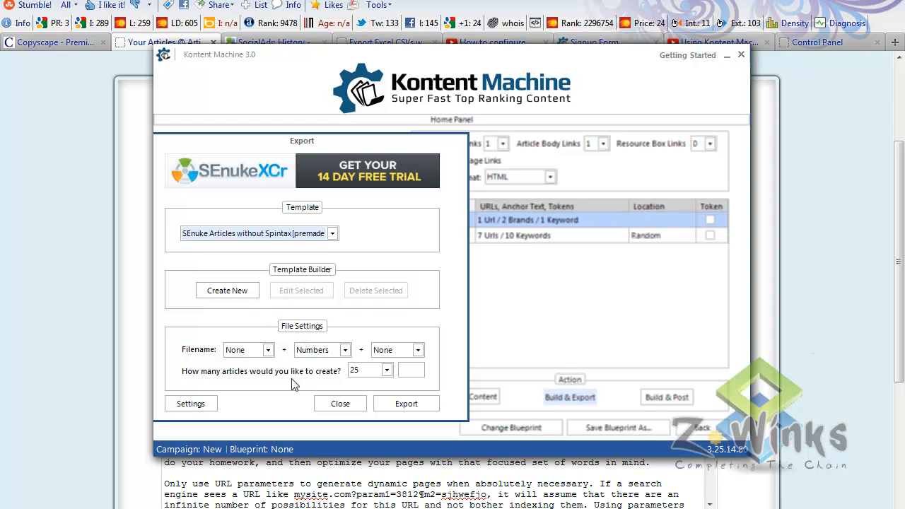
# Step: Keep the article count at 25, then cancel the export options and close the Export panel
pyautogui.click(268, 350)
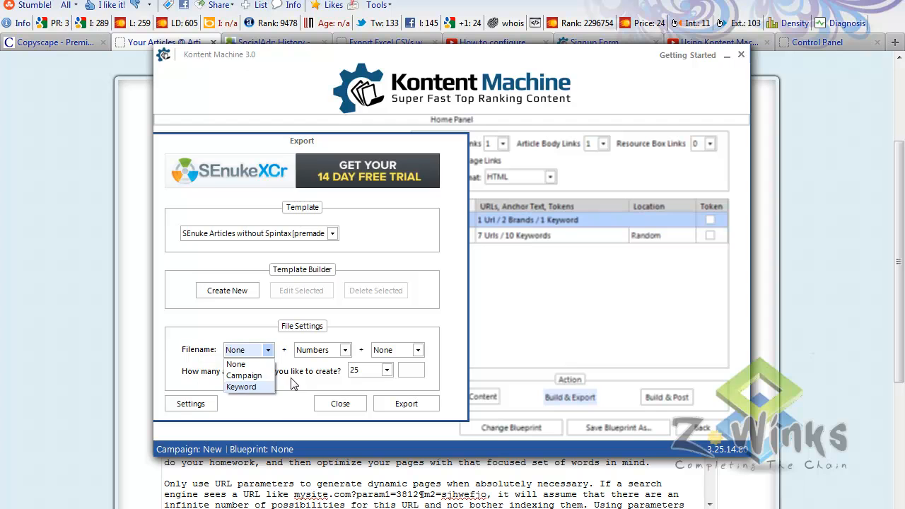
pyautogui.click(294, 382)
pyautogui.click(387, 369)
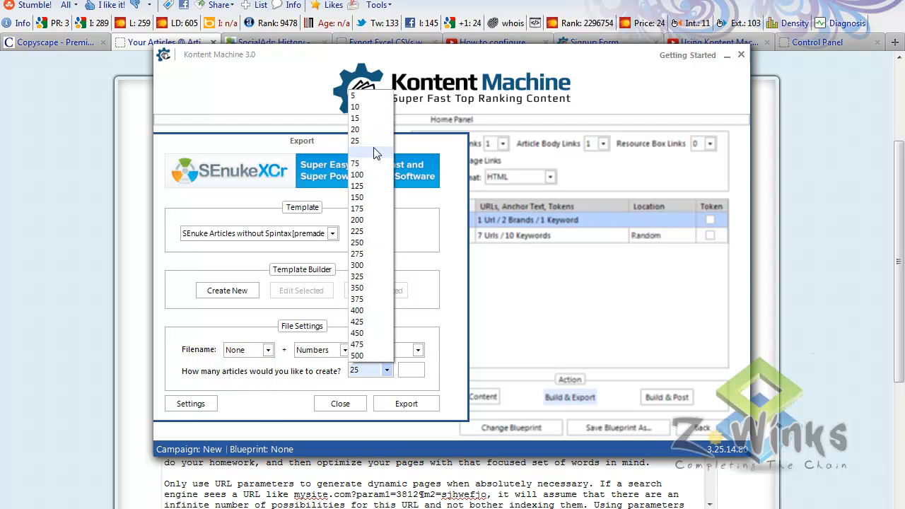
pyautogui.click(289, 387)
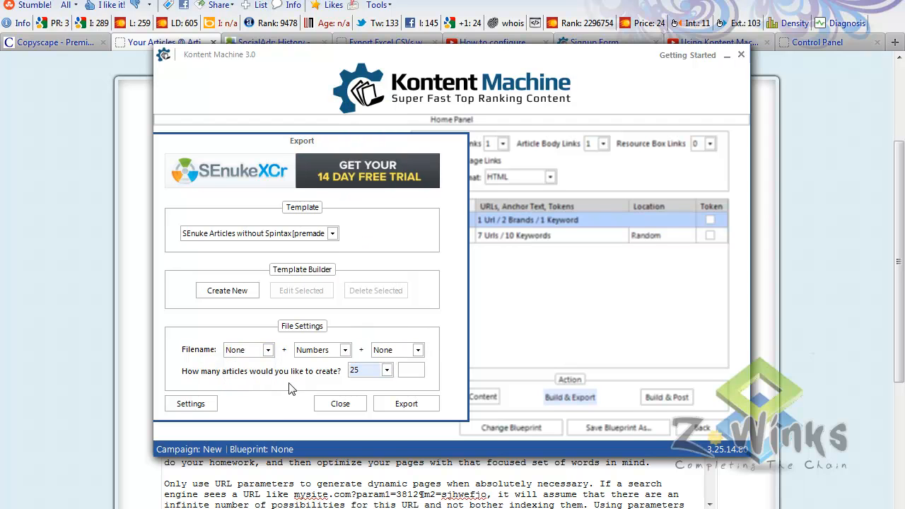
pyautogui.click(185, 404)
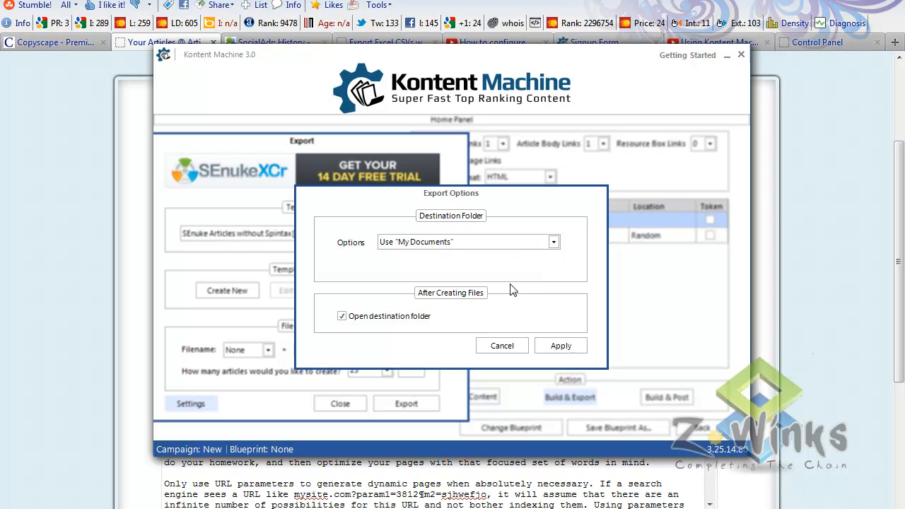
pyautogui.click(501, 346)
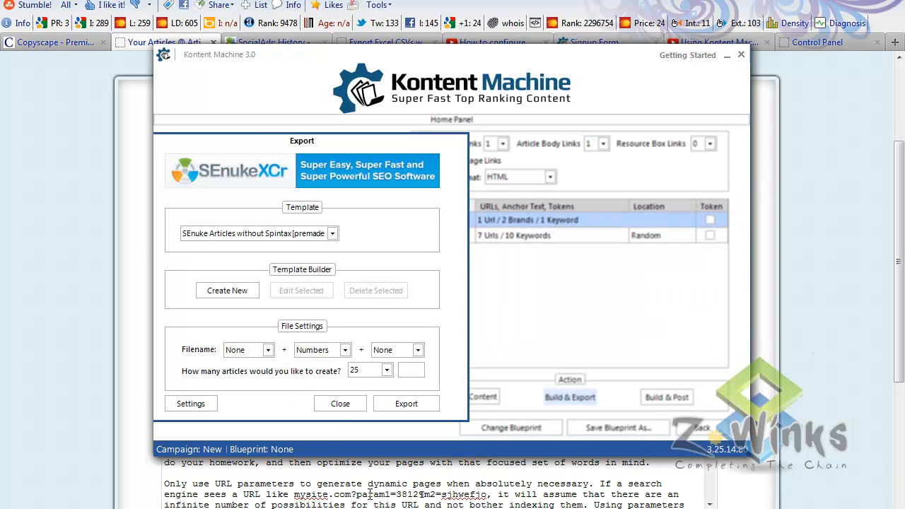
pyautogui.click(342, 405)
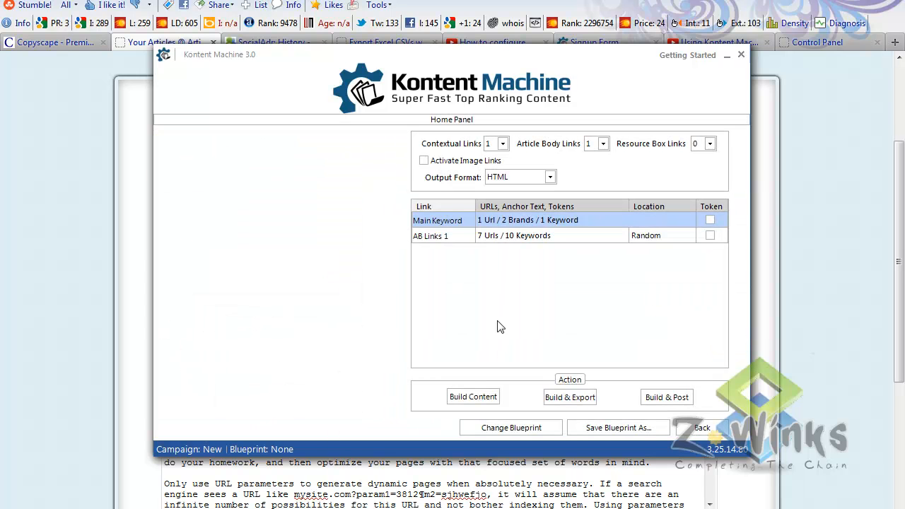
# Step: Build the content so spun titles, summaries, bodies and resource boxes appear in Just Output
pyautogui.click(478, 397)
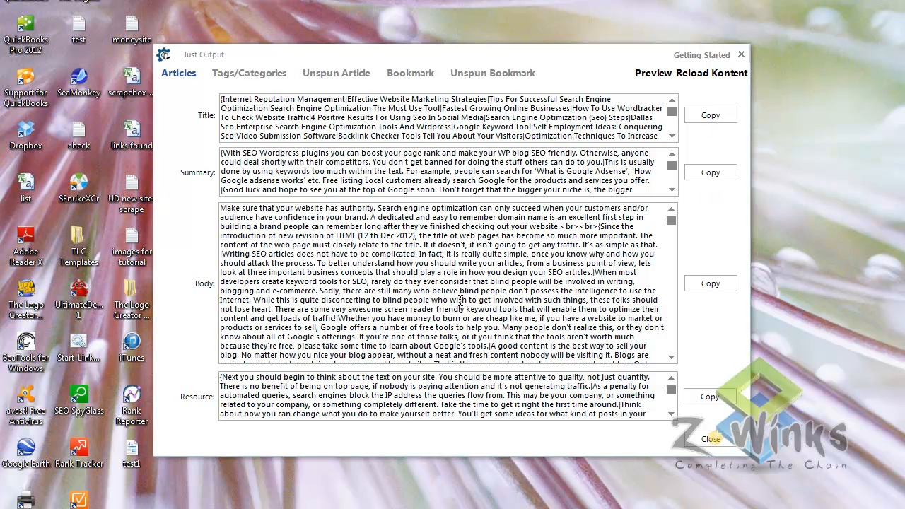
pyautogui.click(271, 79)
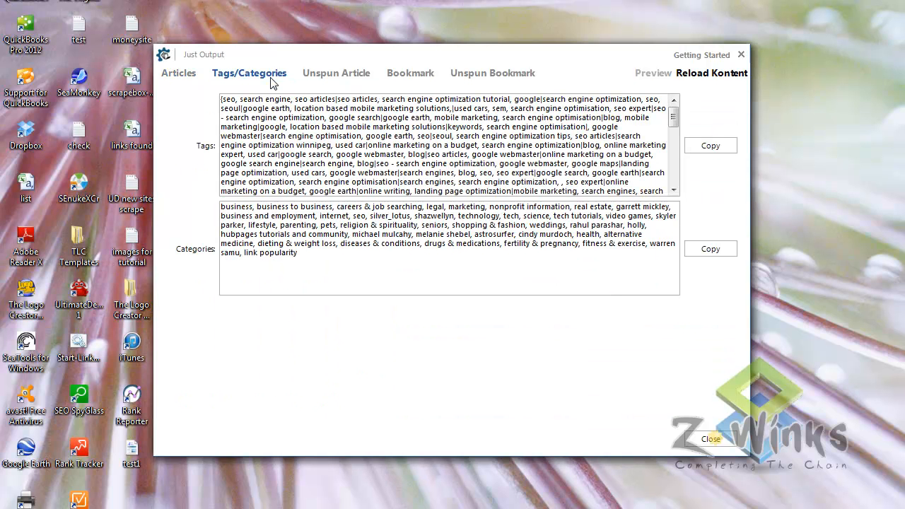
pyautogui.moveTo(673, 122); pyautogui.dragTo(676, 188)
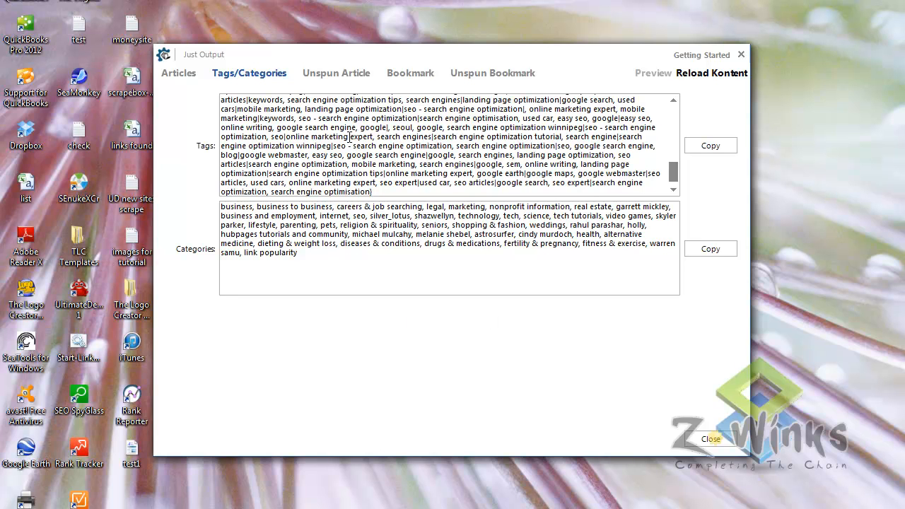
pyautogui.click(328, 77)
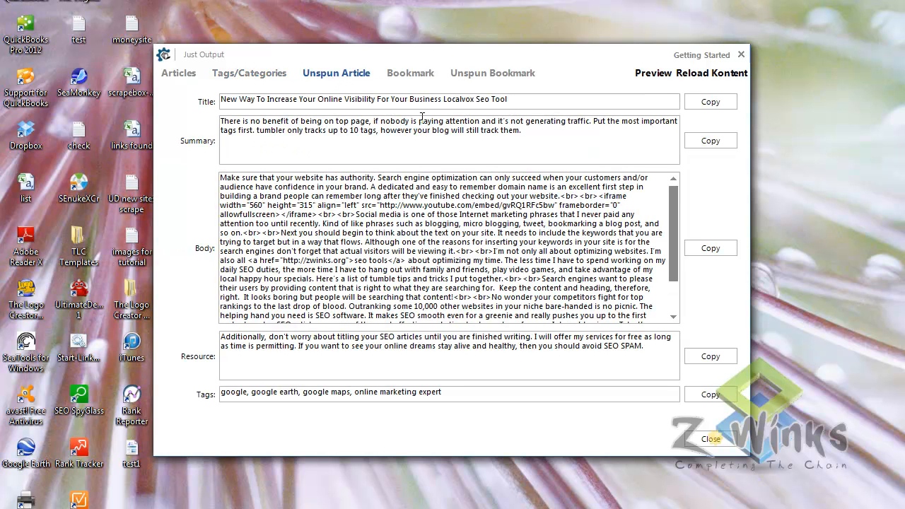
pyautogui.click(409, 74)
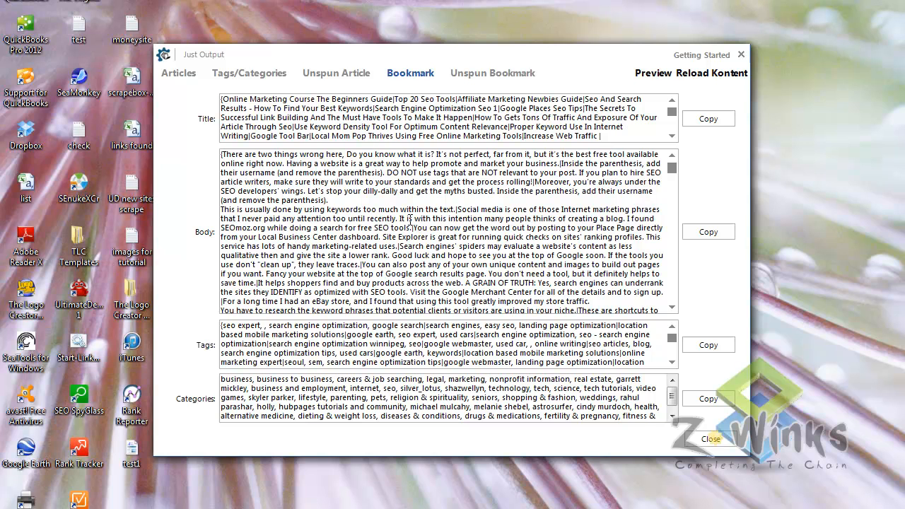
pyautogui.click(477, 76)
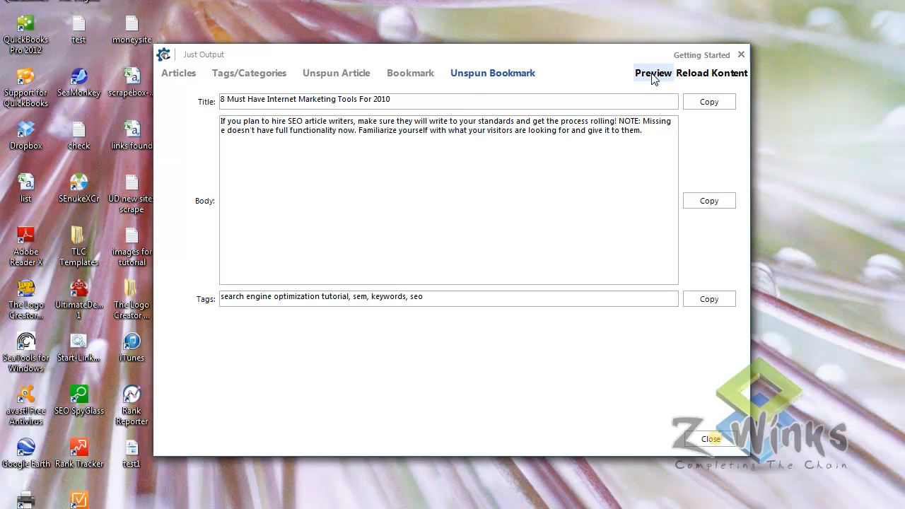
pyautogui.click(195, 78)
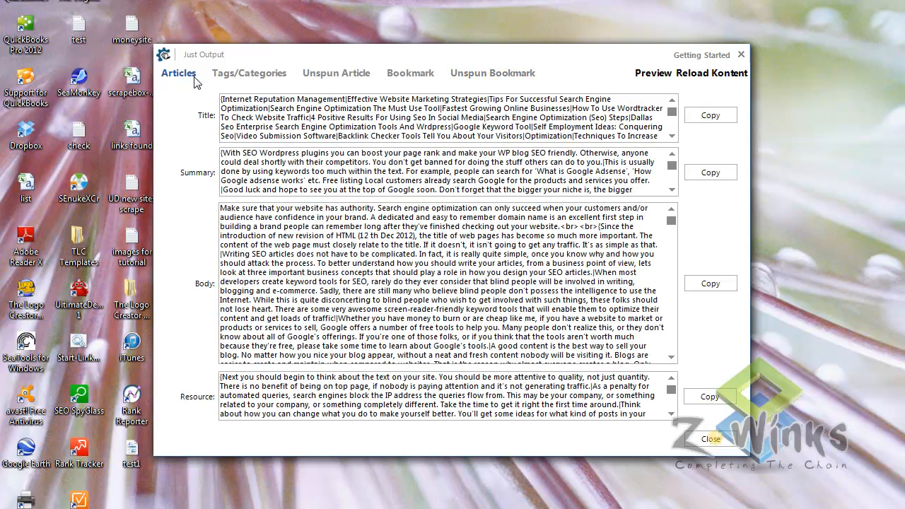
# Step: Preview the formatted articles, scrolling each one, through to the Submitwolf Search Engine Optimization Tool article
pyautogui.click(650, 74)
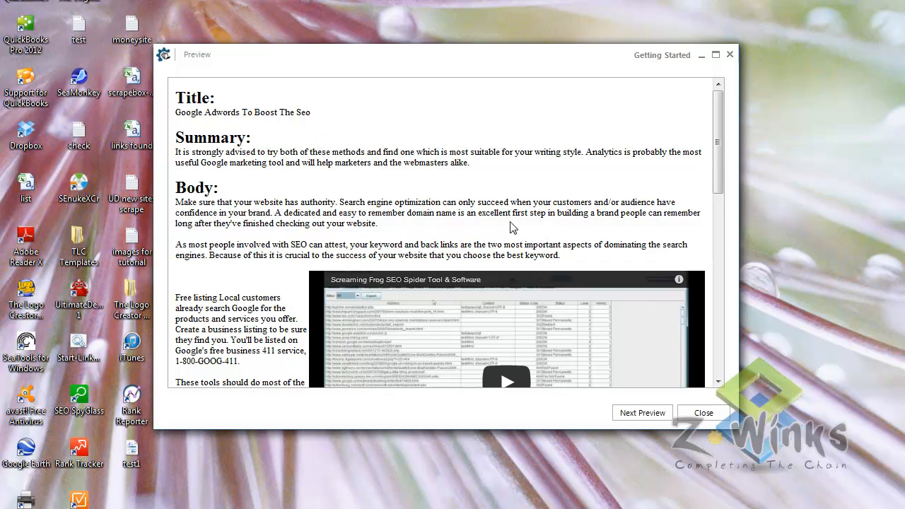
pyautogui.moveTo(717, 176); pyautogui.dragTo(730, 268)
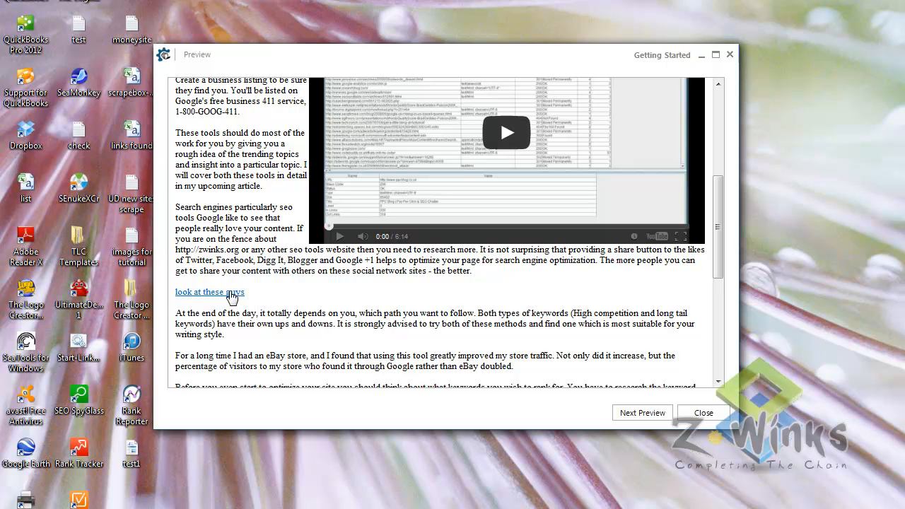
pyautogui.scroll(3, 309, 298)
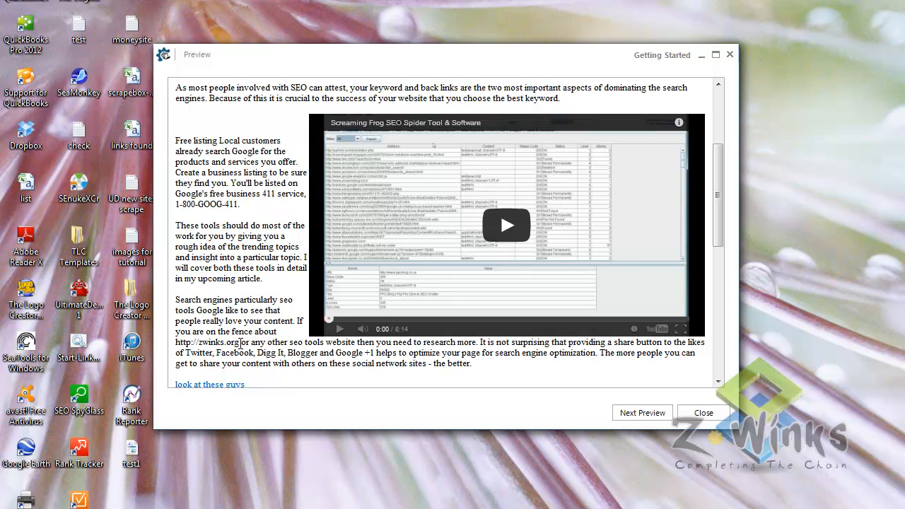
pyautogui.click(615, 412)
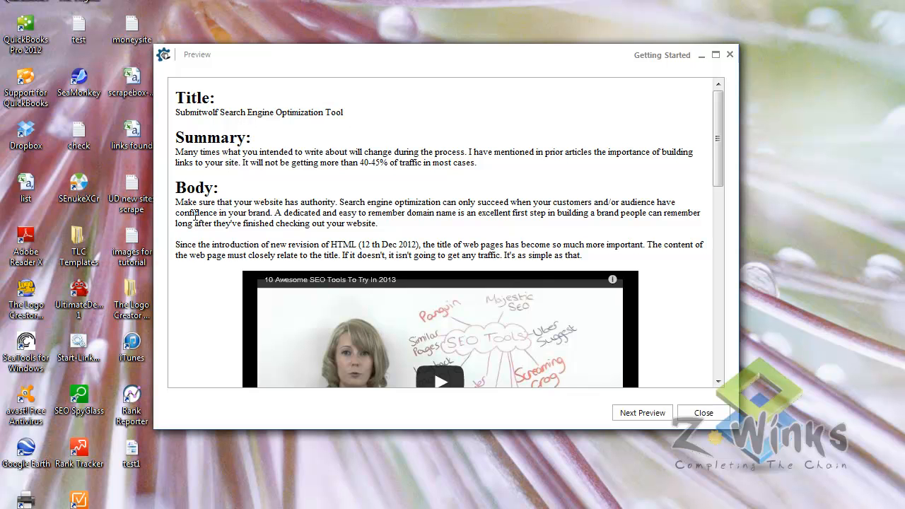
pyautogui.moveTo(391, 224); pyautogui.dragTo(175, 202)
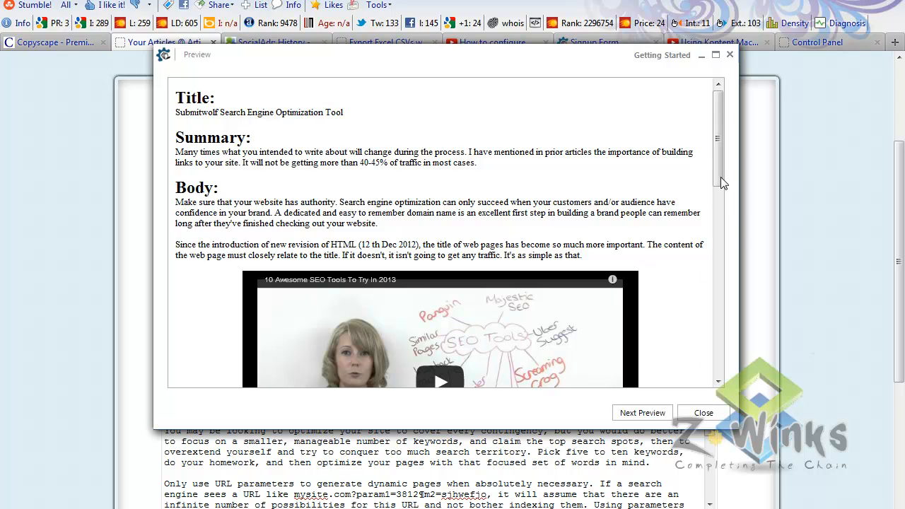
pyautogui.moveTo(720, 177); pyautogui.dragTo(720, 221)
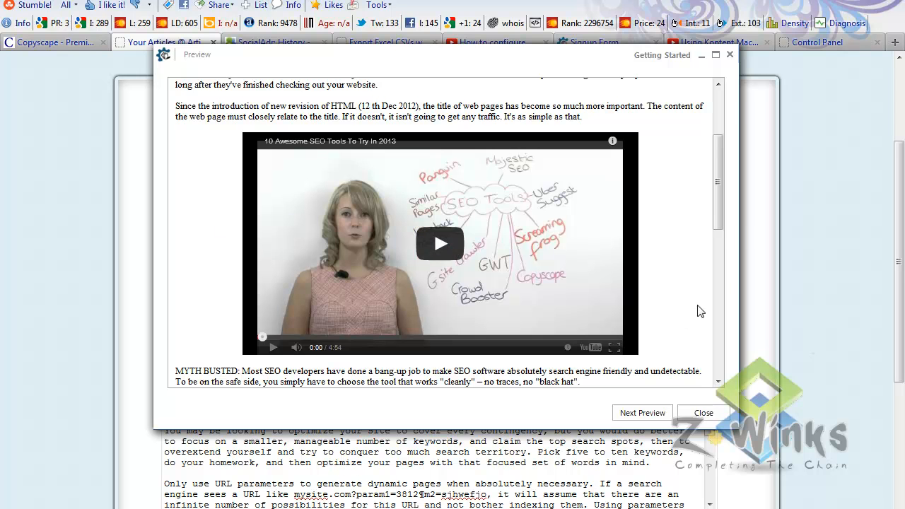
pyautogui.moveTo(717, 209); pyautogui.dragTo(731, 256)
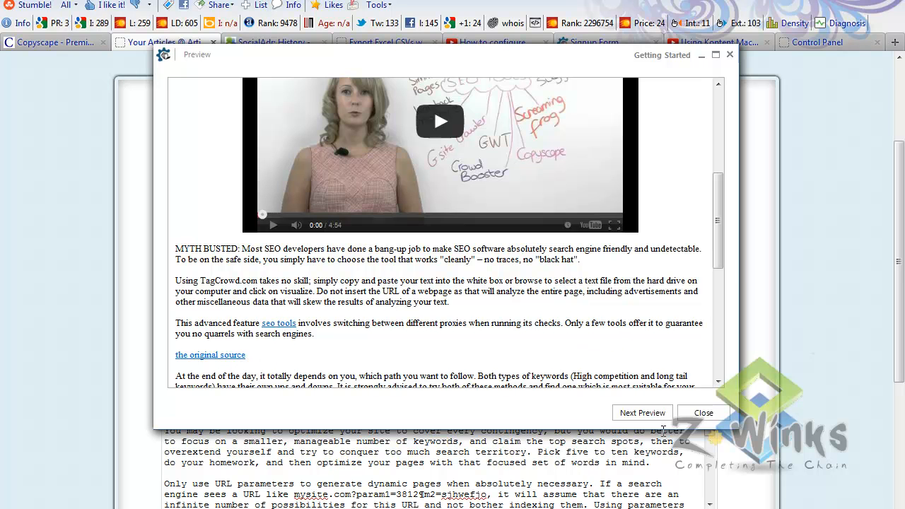
pyautogui.click(643, 413)
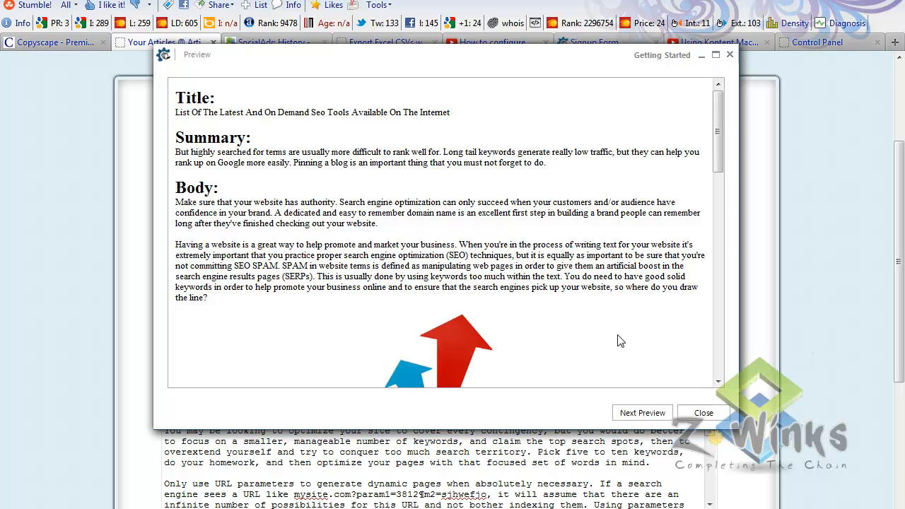
# Step: Scroll the article to see the 'seo tools' and 'learn here' links, then close the preview
pyautogui.moveTo(717, 164); pyautogui.dragTo(721, 284)
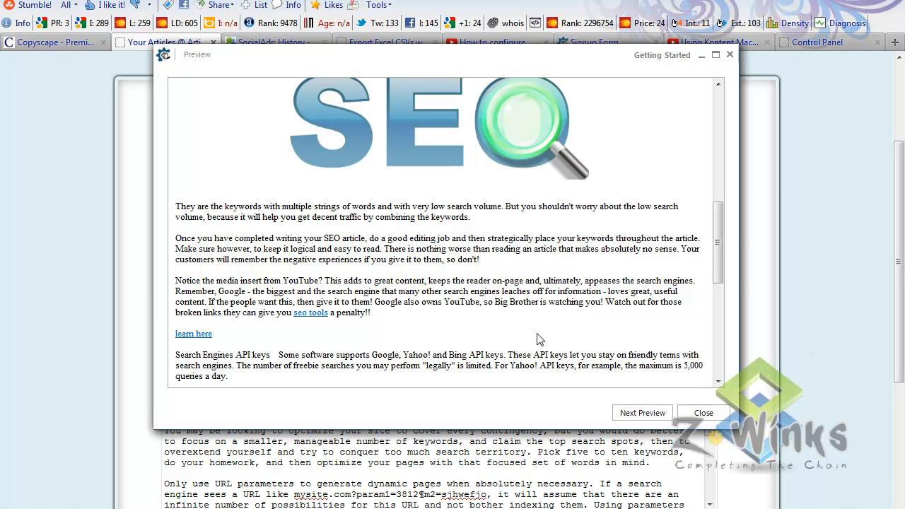
pyautogui.moveTo(719, 270); pyautogui.dragTo(719, 294)
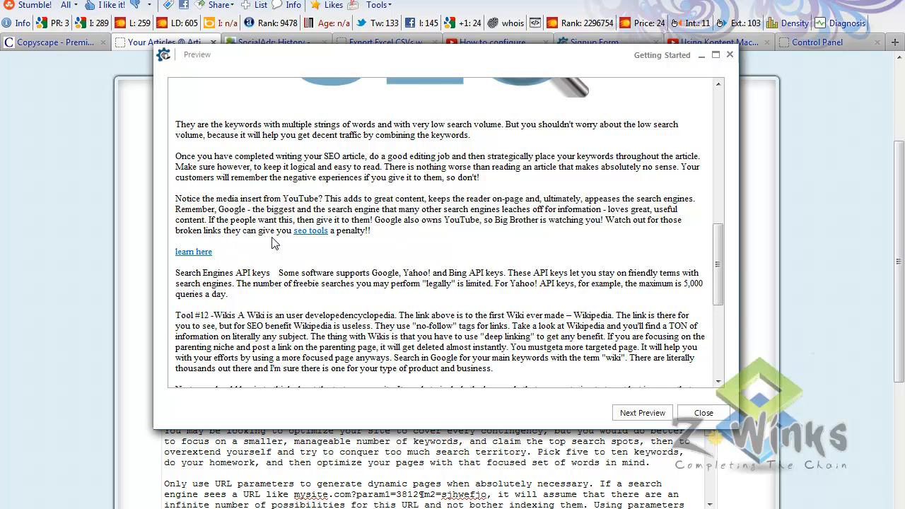
pyautogui.click(686, 416)
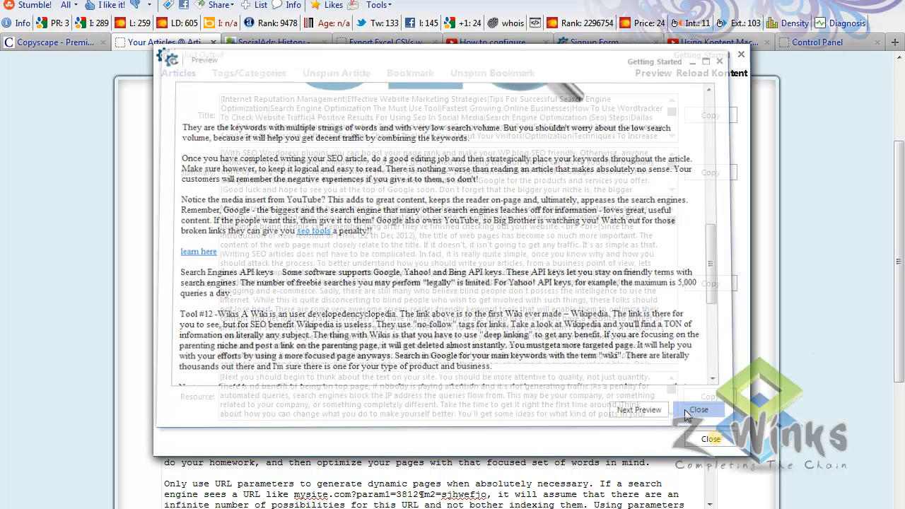
# Step: Close the output window and check Contextual Links stays at 1 and Resource Box Links at 0
pyautogui.click(704, 440)
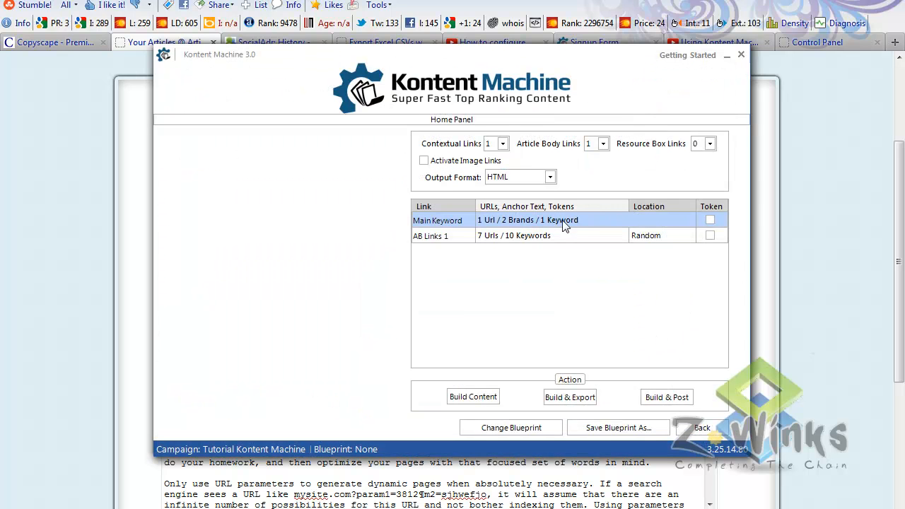
pyautogui.click(503, 144)
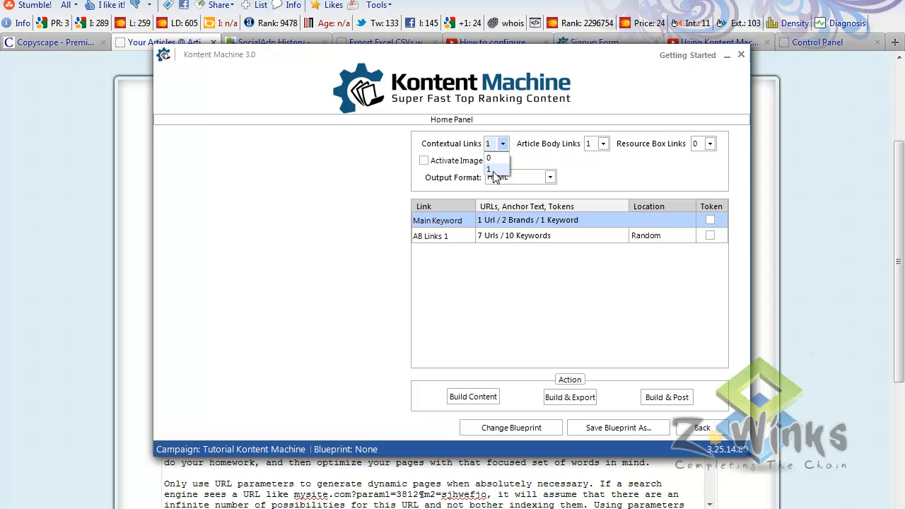
pyautogui.click(596, 182)
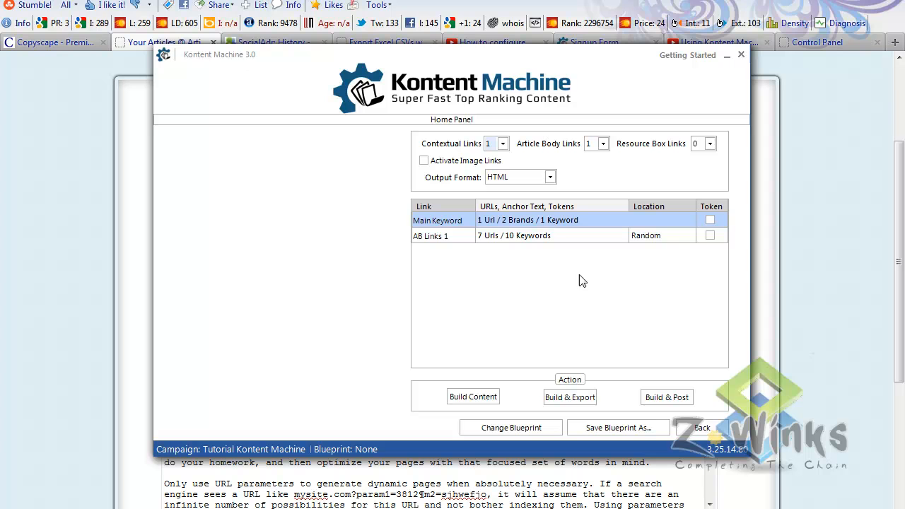
pyautogui.click(710, 143)
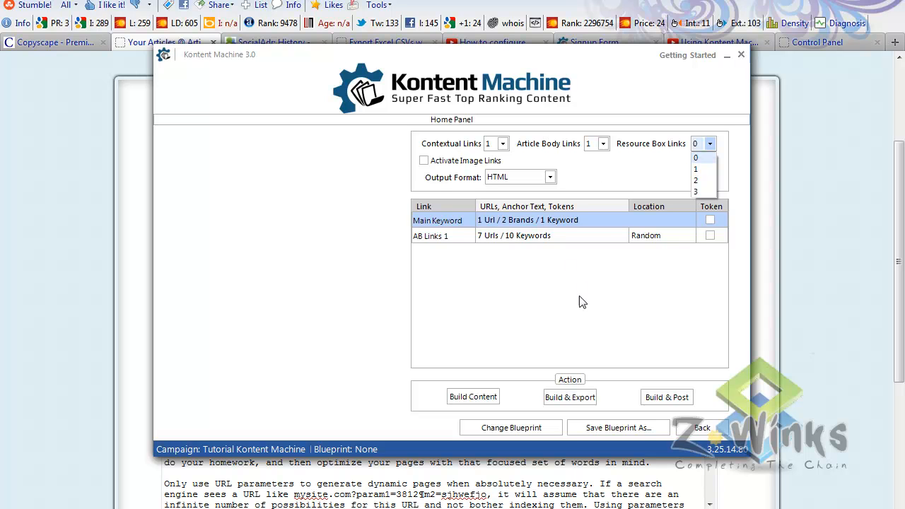
pyautogui.click(709, 144)
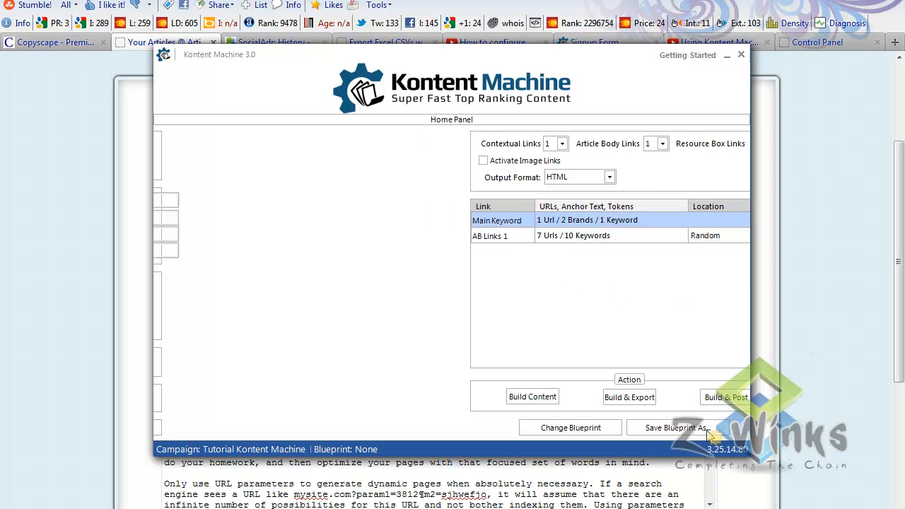
# Step: Go back to the Tutorial Kontent Machine campaign settings with keyword seo tools and Tier 1
pyautogui.click(709, 432)
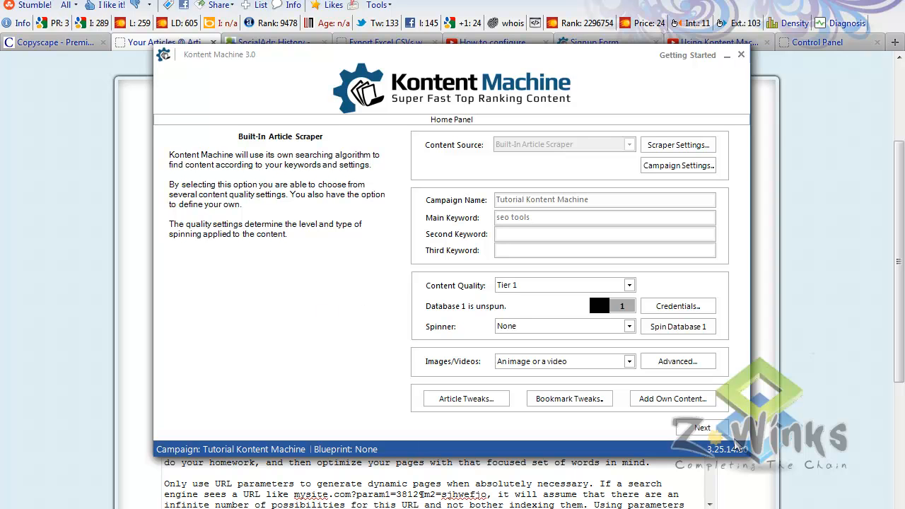
# Step: Return to the main menu with the new, saved, quick, blueprints and tools tiles
pyautogui.click(452, 120)
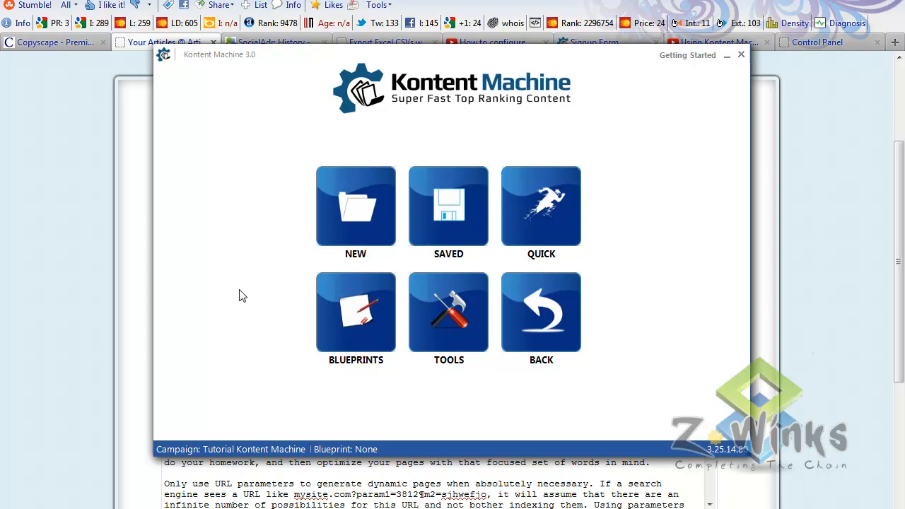